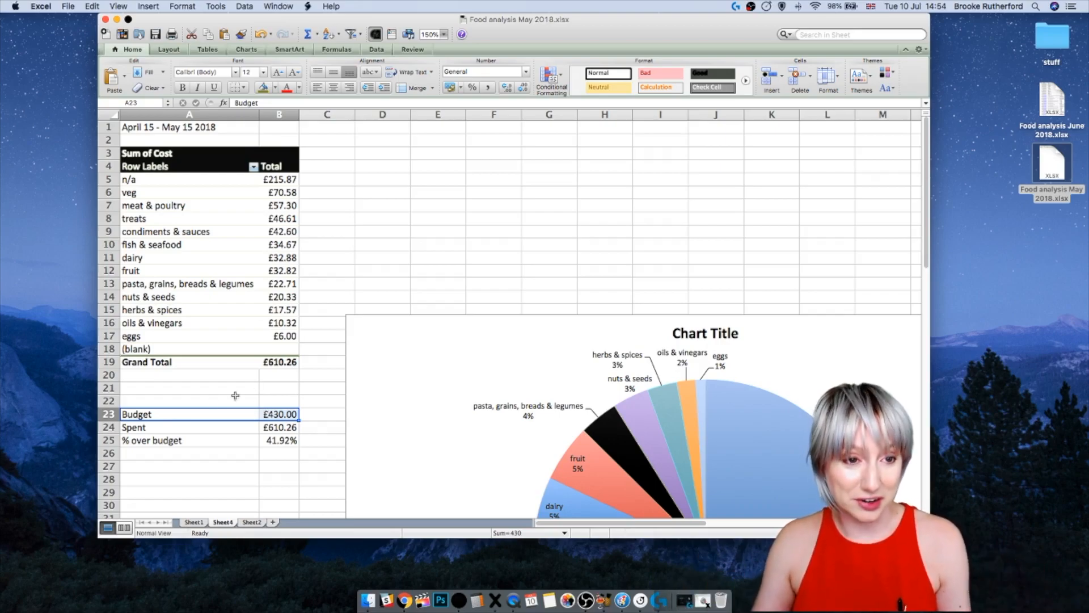
# Step: Examine the amount spent and the n/a category cost in the May food analysis
pyautogui.moveTo(177, 425); pyautogui.dragTo(275, 424)
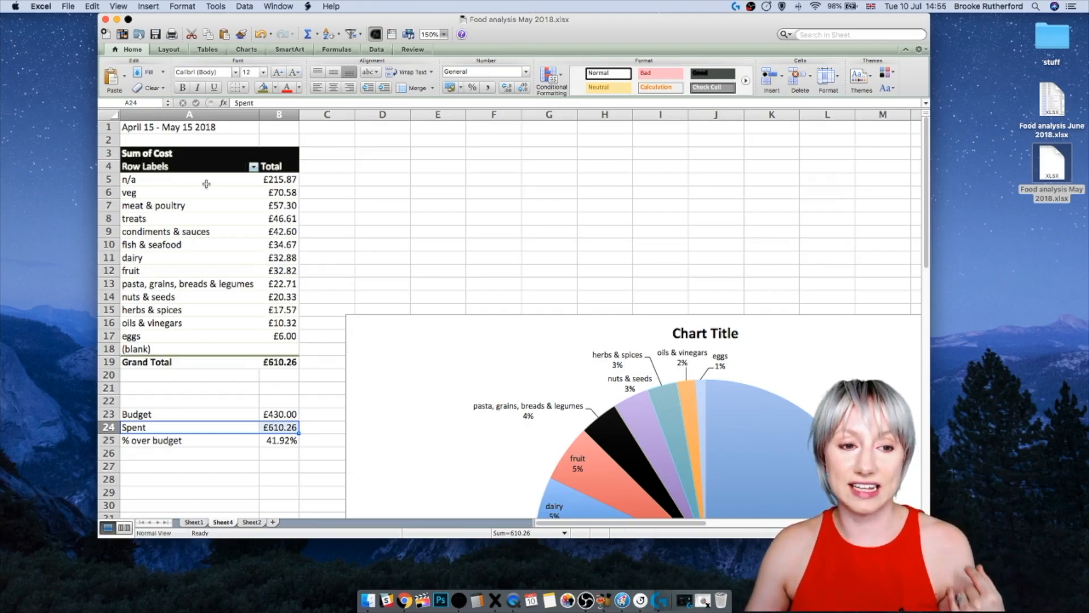
pyautogui.moveTo(207, 183); pyautogui.dragTo(278, 182)
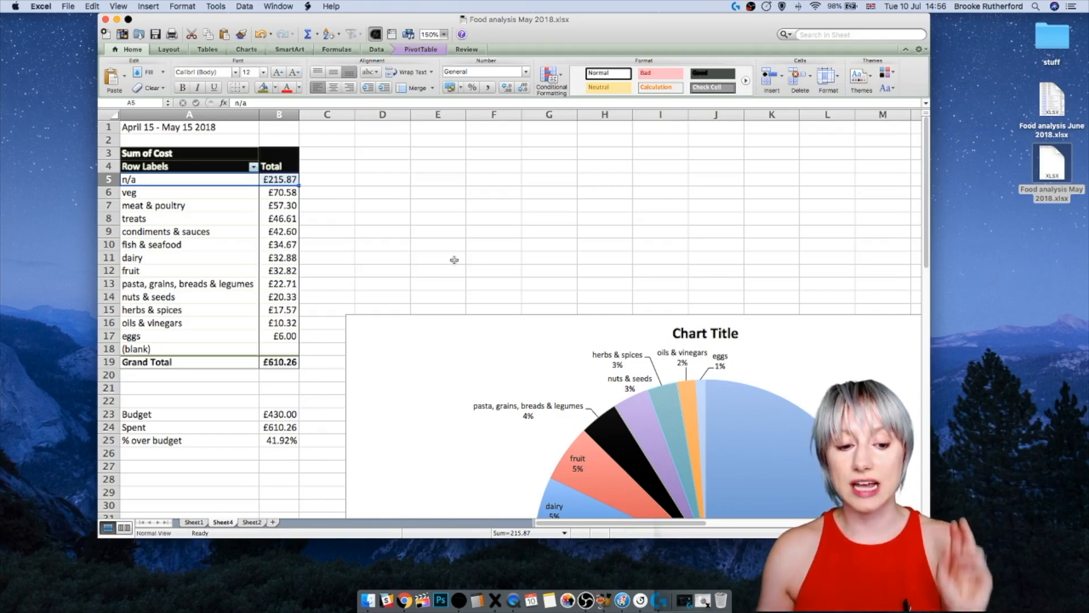
# Step: Open the workbook Food analysis June 2018.xlsx and reposition its window beside the May workbook's original spot
pyautogui.click(1052, 102)
pyautogui.doubleClick(1052, 102)
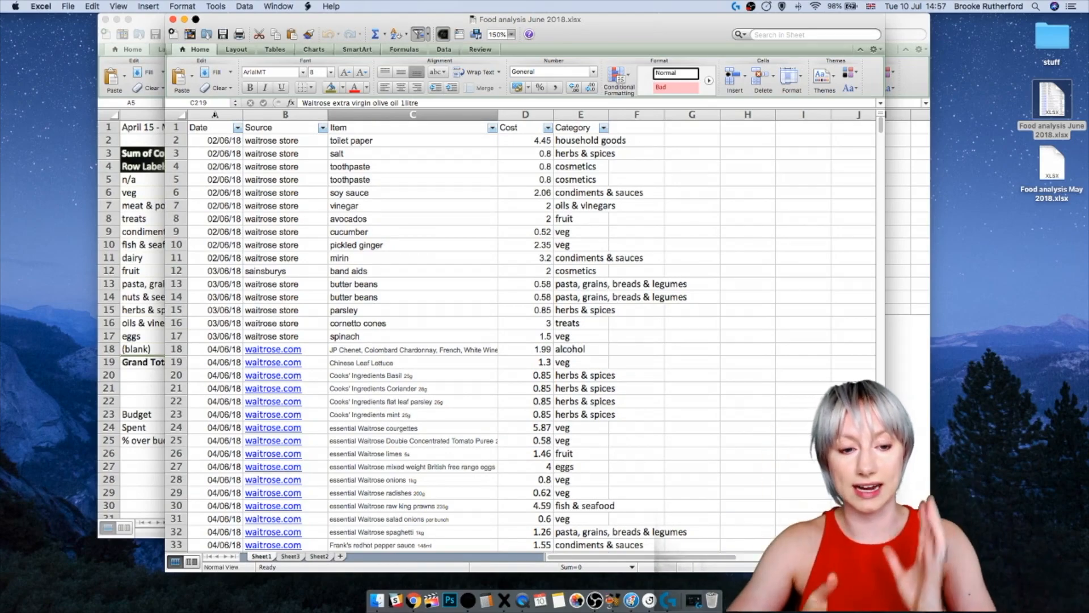
pyautogui.moveTo(240, 141); pyautogui.dragTo(259, 139)
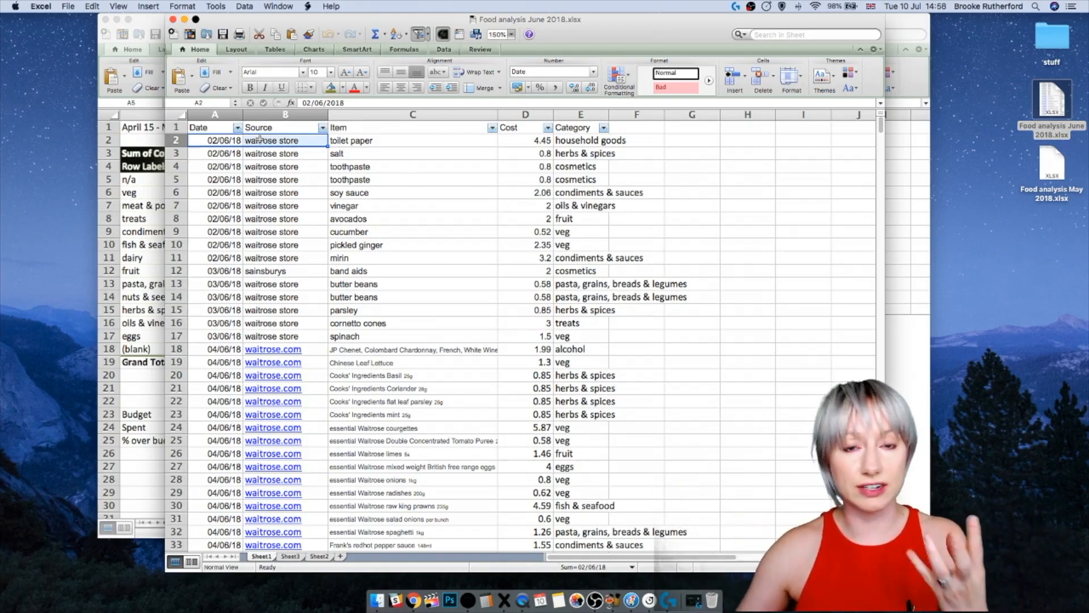
pyautogui.moveTo(458, 19); pyautogui.dragTo(546, 17)
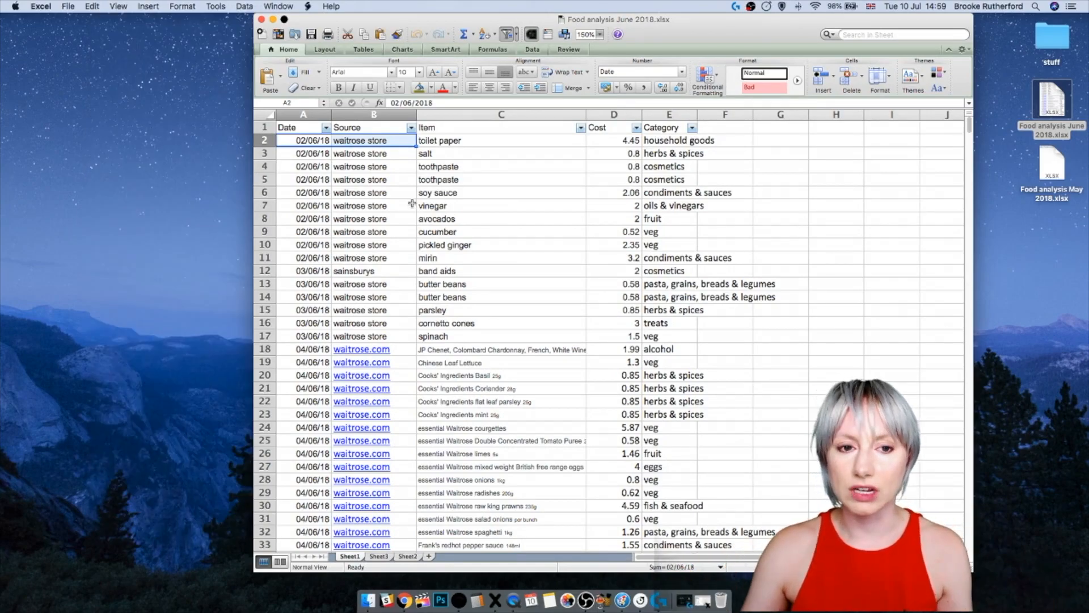
# Step: Create a PivotTable on a new worksheet from columns A to E of Sheet1
pyautogui.click(406, 559)
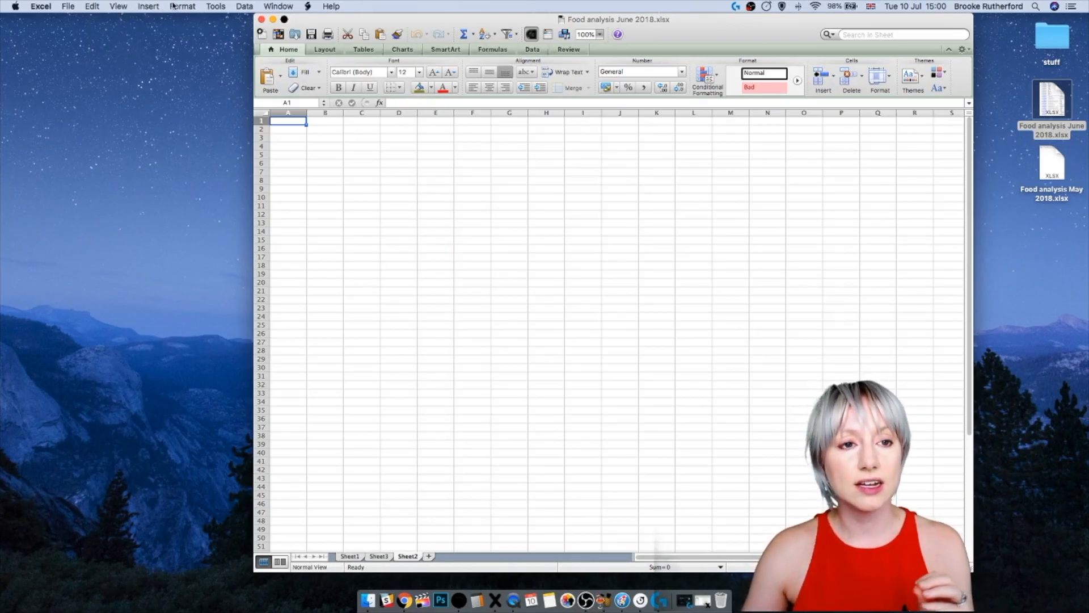
pyautogui.click(218, 8)
pyautogui.moveTo(232, 8)
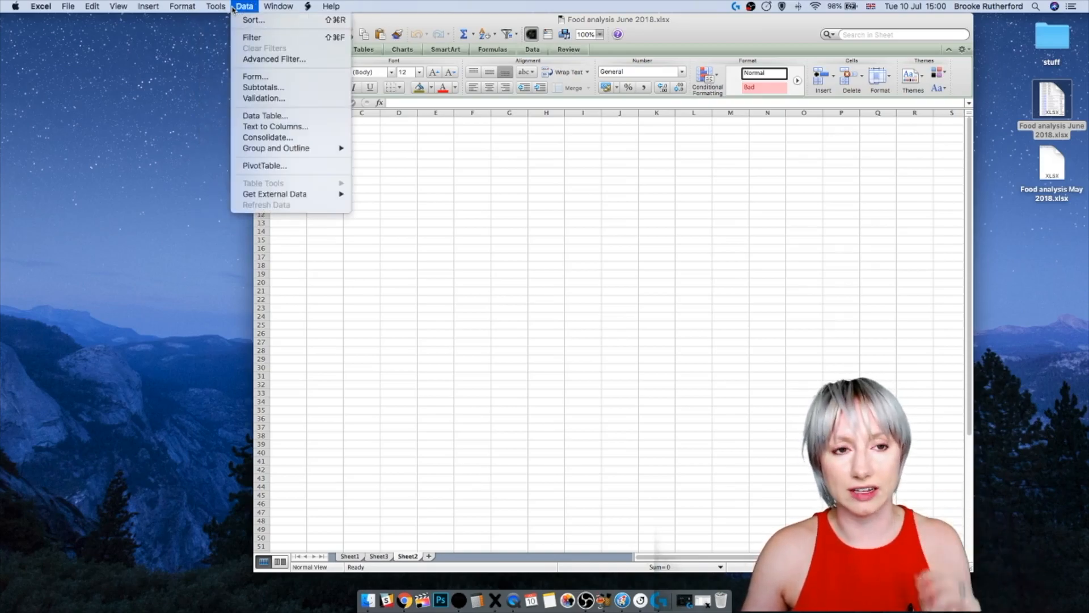
pyautogui.click(265, 166)
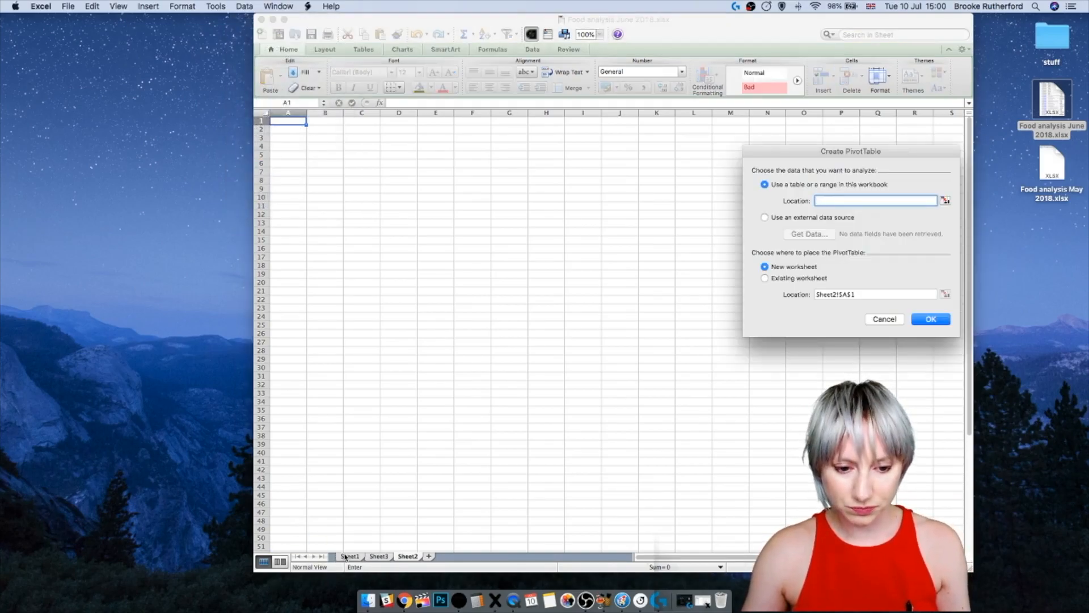
pyautogui.click(350, 556)
pyautogui.moveTo(303, 114); pyautogui.dragTo(688, 117)
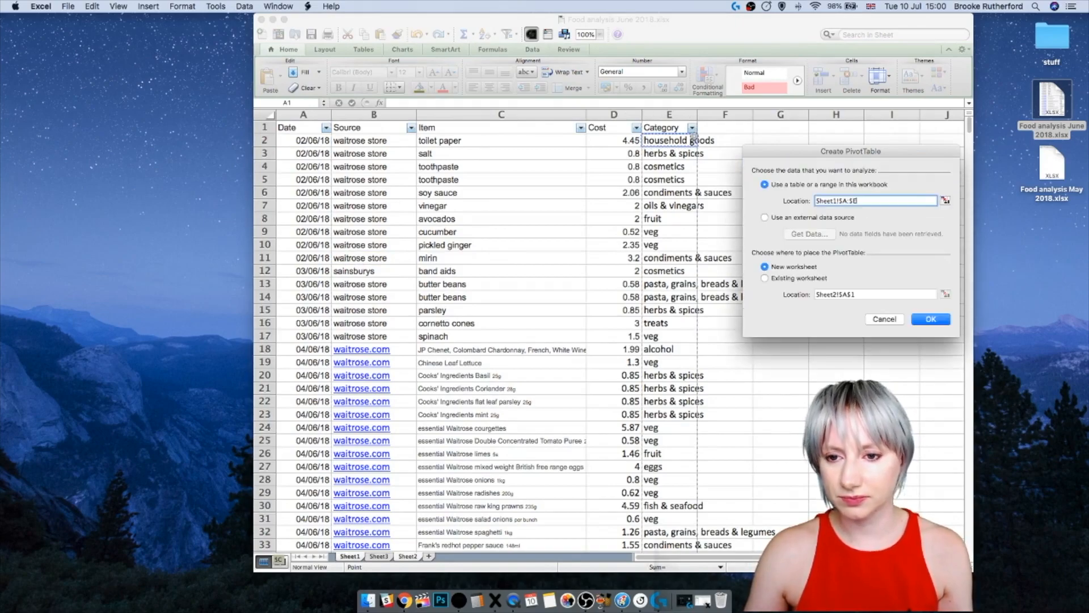
pyautogui.click(945, 320)
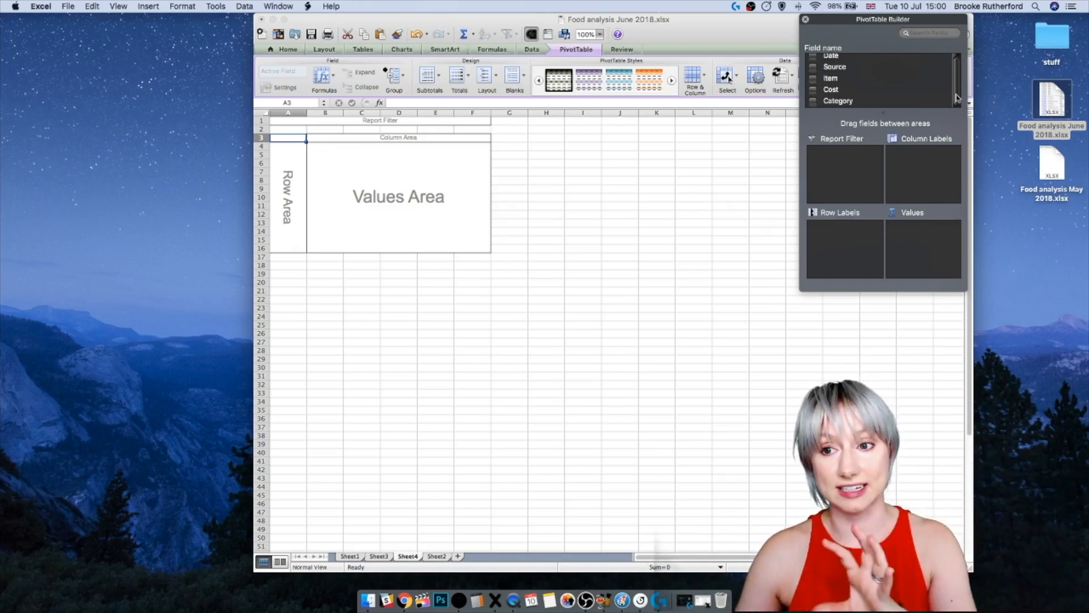
# Step: Set Category as the PivotTable's row labels and add Cost to its values
pyautogui.click(813, 101)
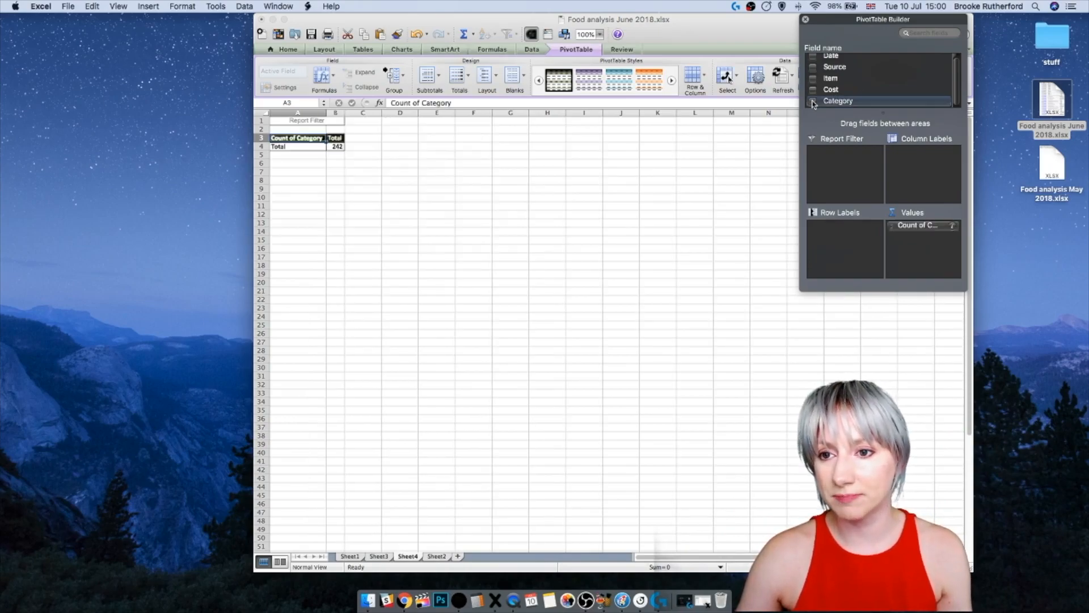
pyautogui.moveTo(927, 225); pyautogui.dragTo(845, 233)
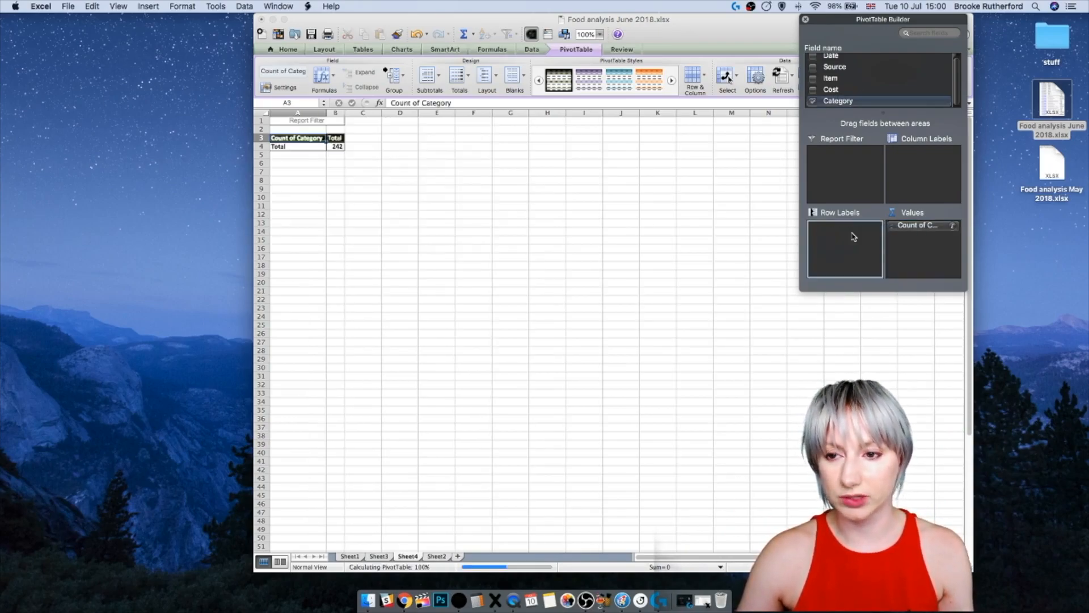
pyautogui.click(813, 89)
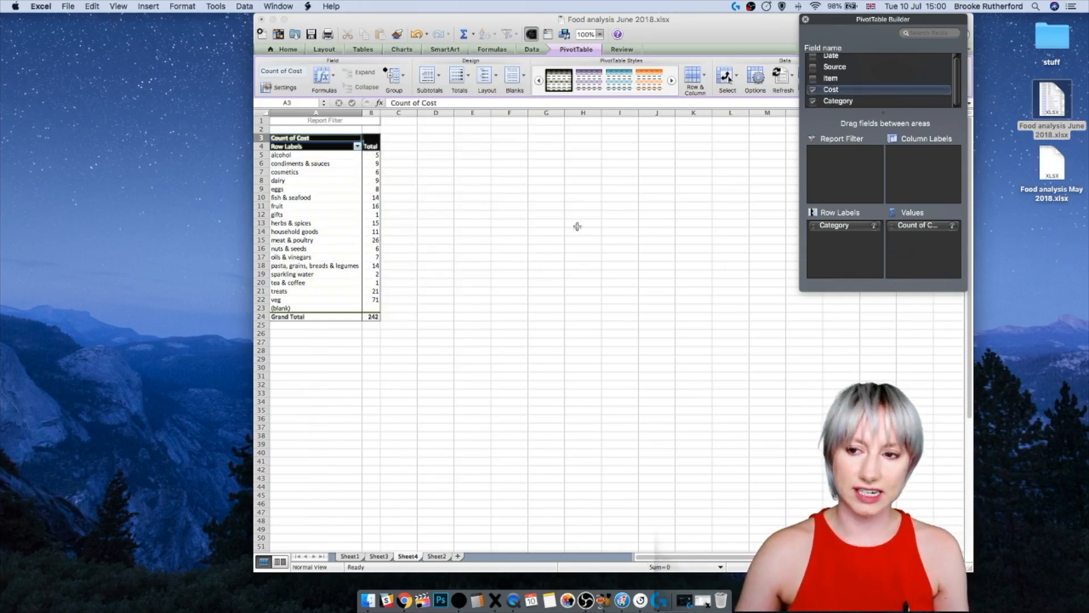
# Step: Summarize the Cost values in the PivotTable by Sum instead of Count
pyautogui.click(953, 227)
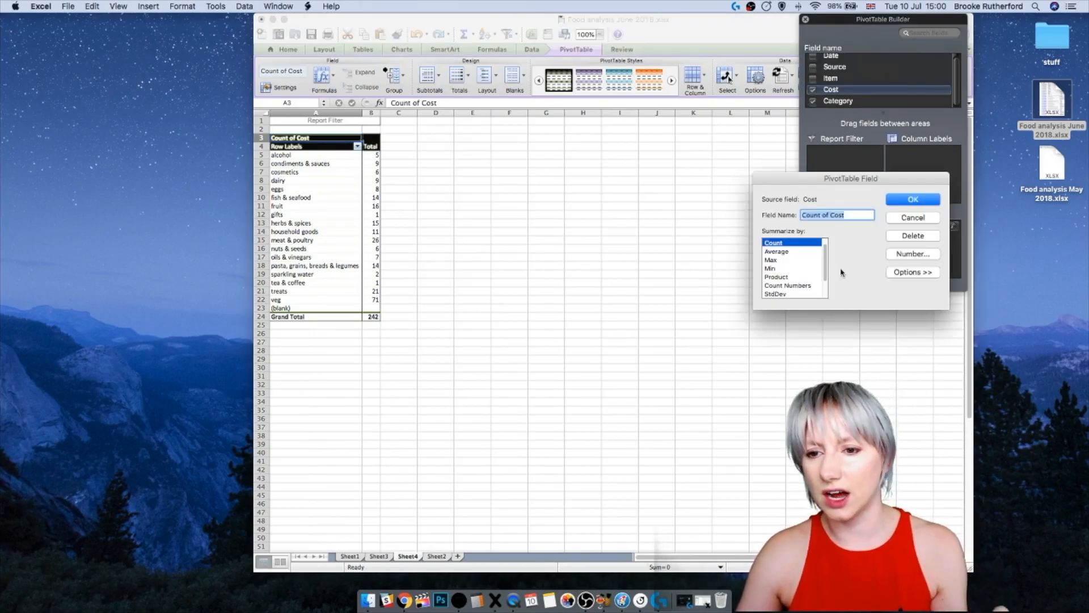
pyautogui.scroll(1, 786, 269)
pyautogui.click(785, 244)
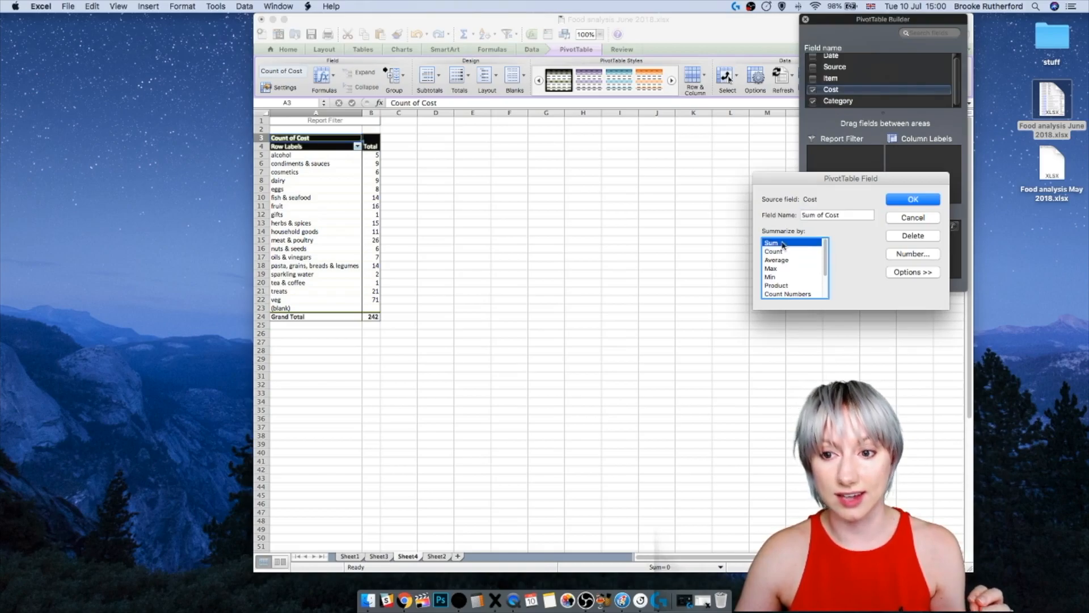
pyautogui.click(893, 201)
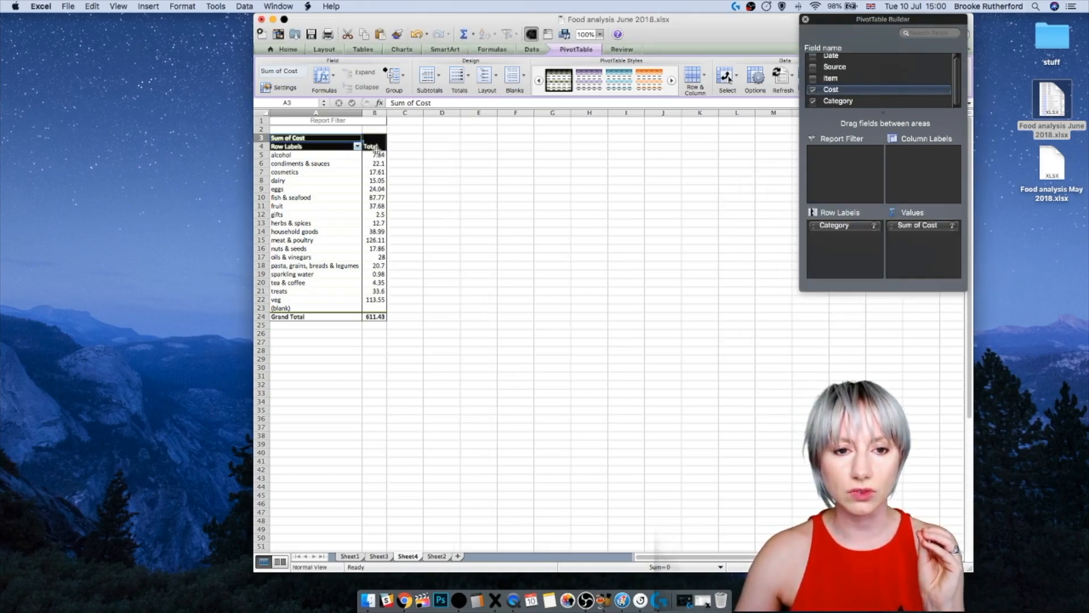
# Step: Sort the PivotTable categories in descending order by their cost totals
pyautogui.moveTo(374, 153); pyautogui.dragTo(367, 299)
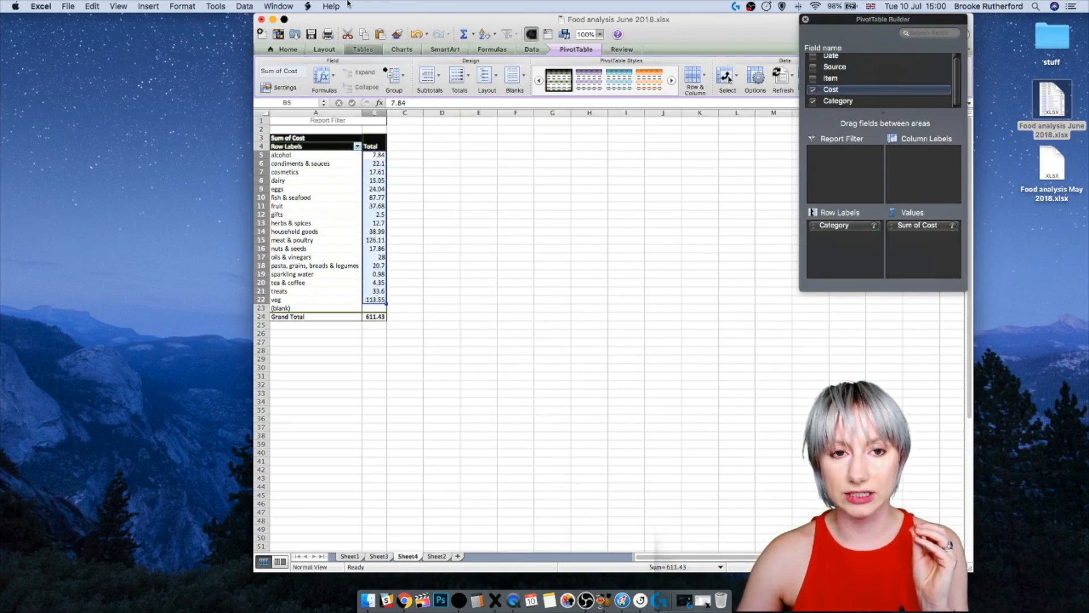
pyautogui.click(245, 6)
pyautogui.click(250, 21)
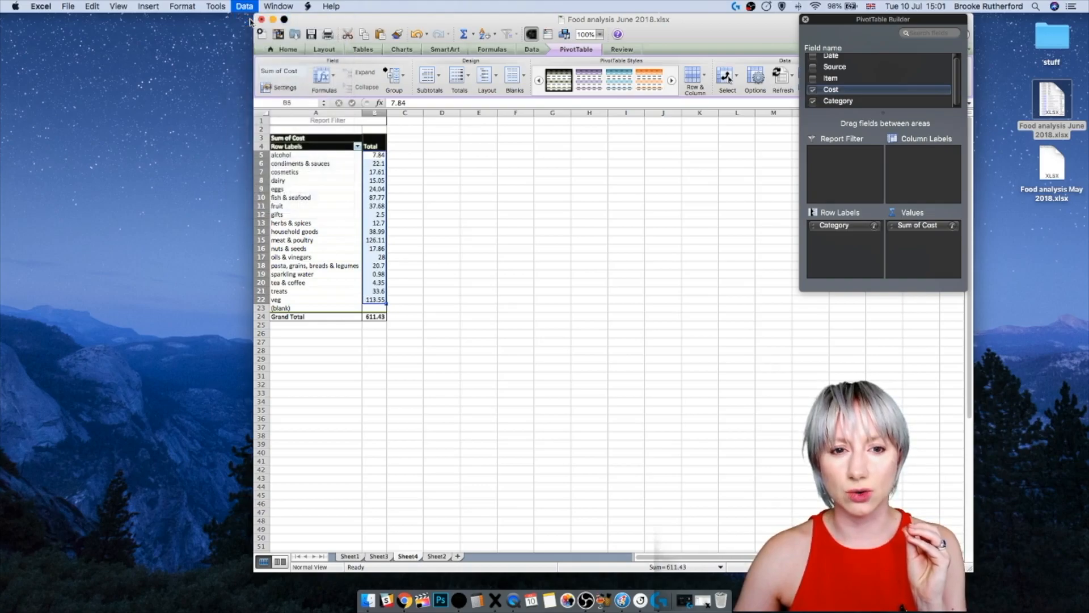
pyautogui.click(874, 214)
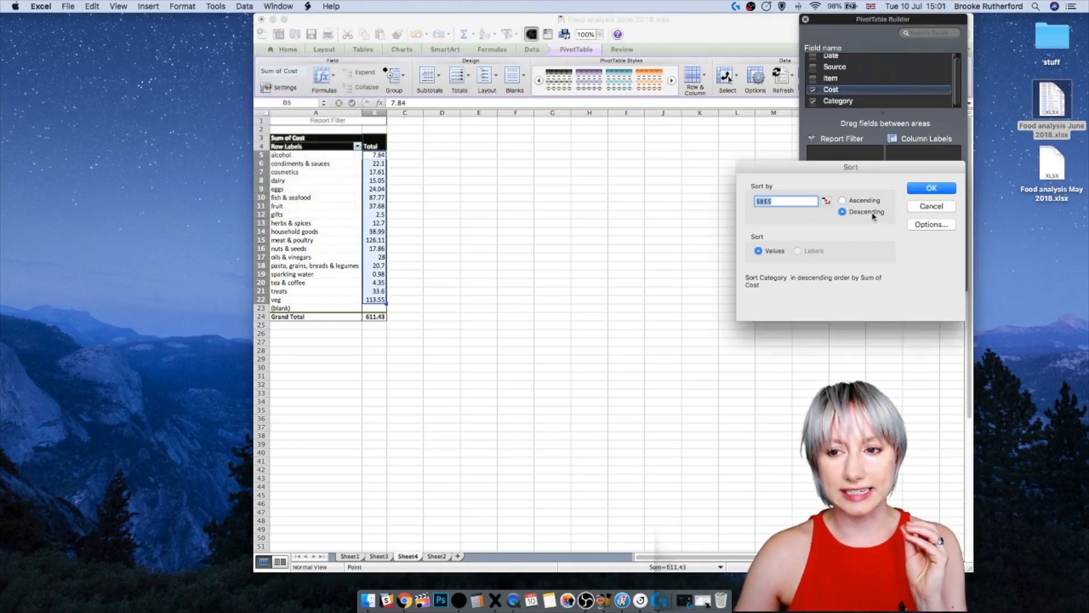
pyautogui.click(927, 189)
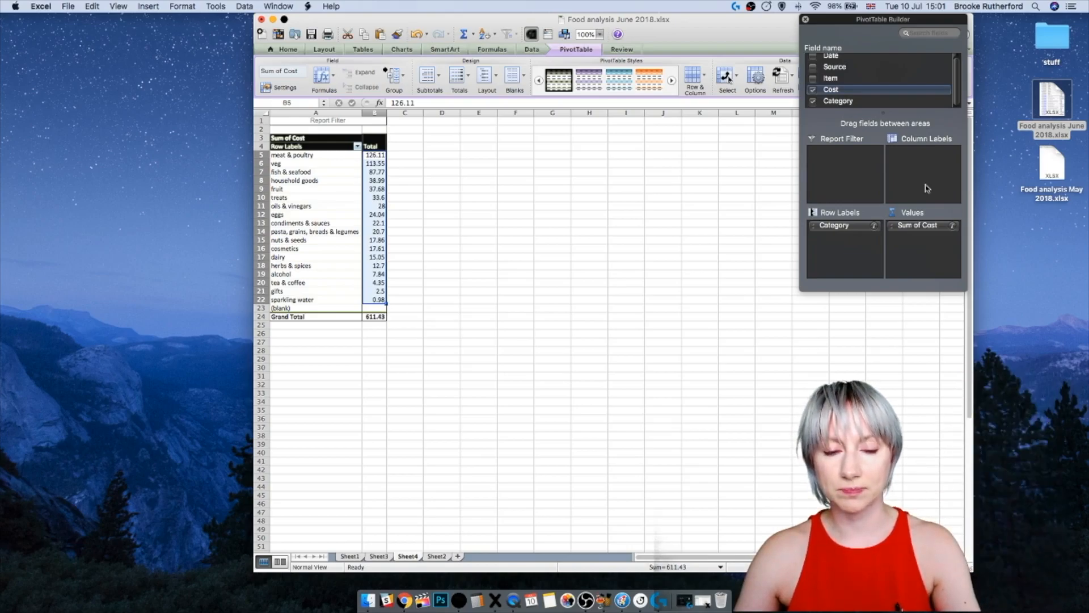
# Step: Format the category totals in B5:B22 as Currency with the £ symbol and 2 decimal places
pyautogui.click(154, 7)
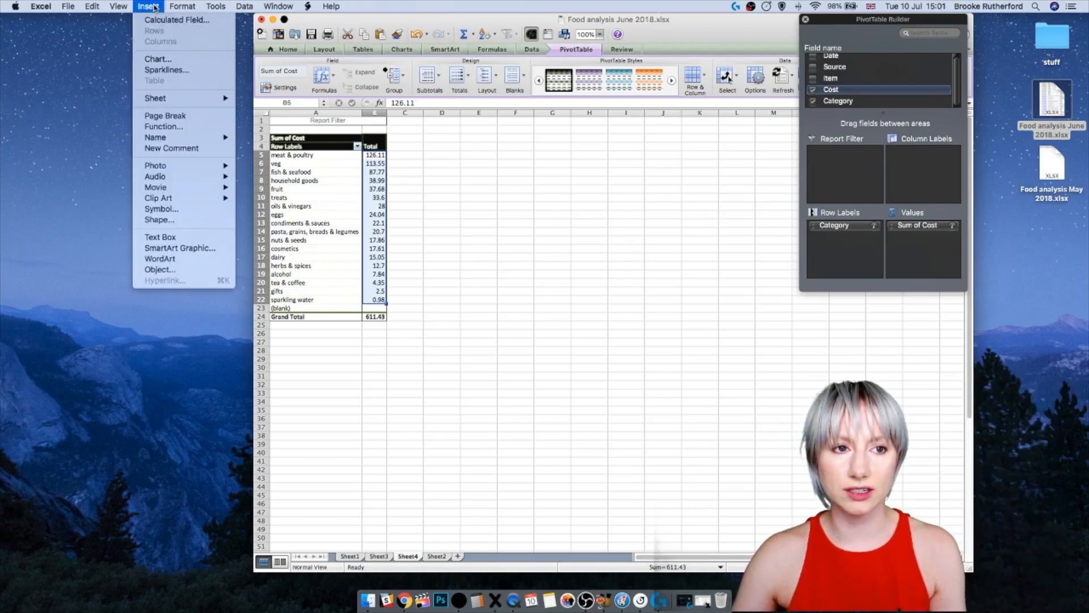
pyautogui.click(187, 21)
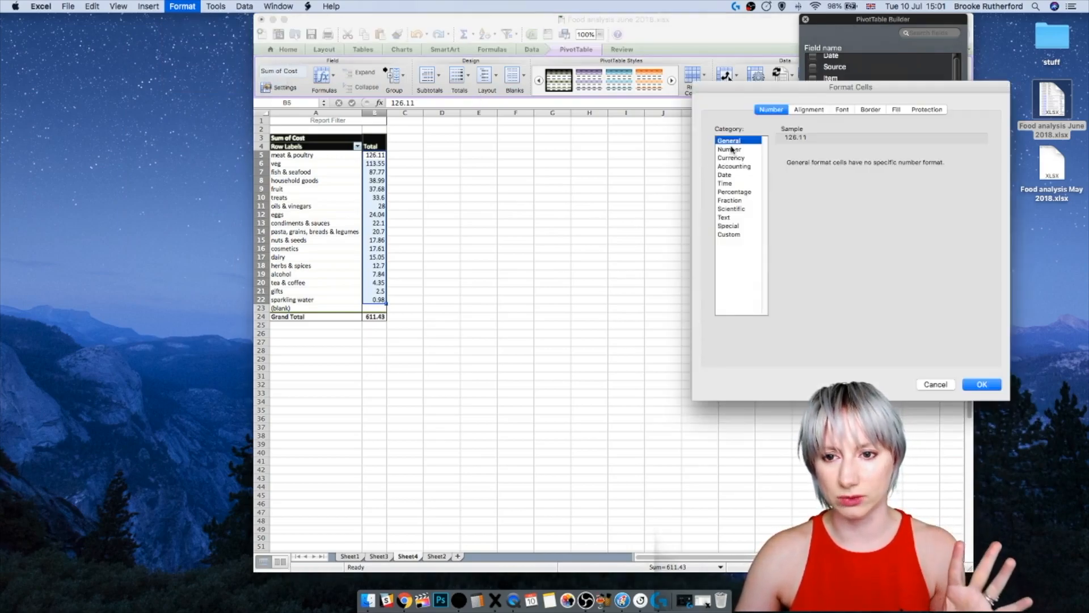
pyautogui.click(732, 158)
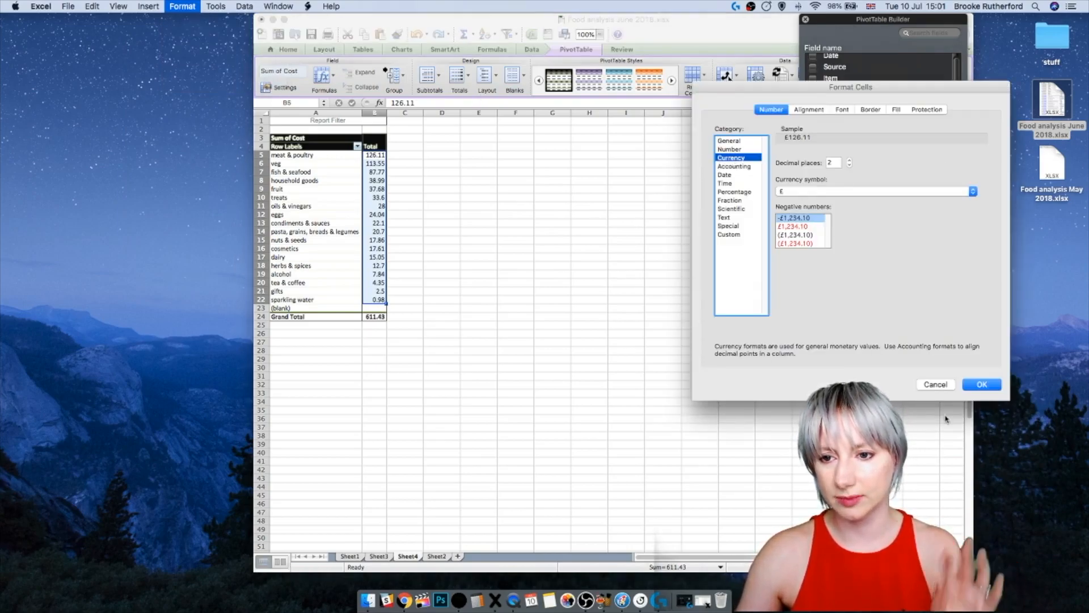
pyautogui.click(980, 386)
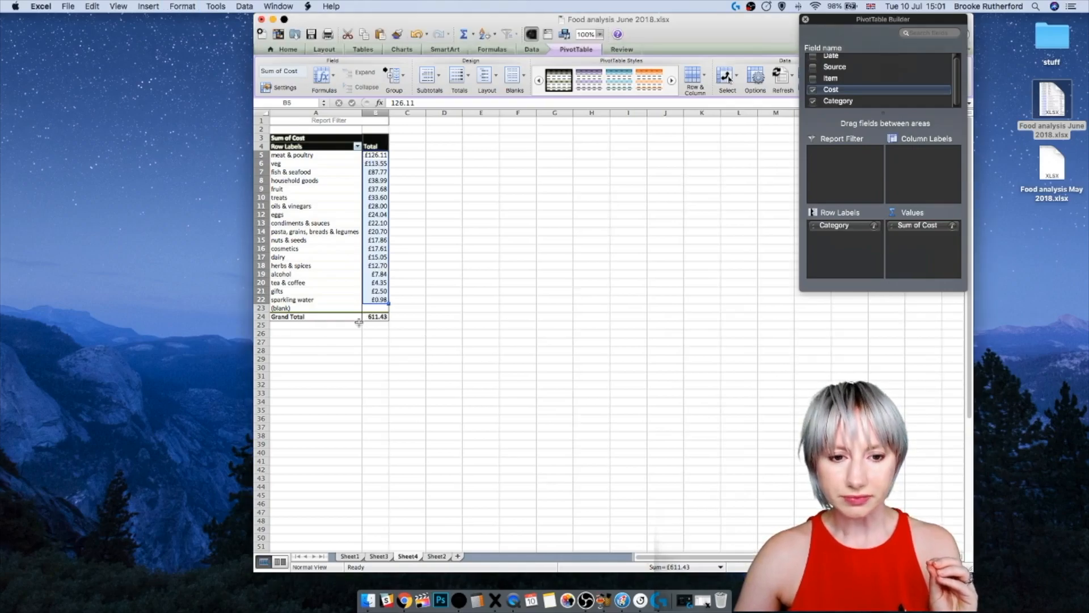
# Step: Check how the Spent cell is calculated in Food analysis May 2018.xlsx, and return to the June workbook's grand total
pyautogui.click(380, 316)
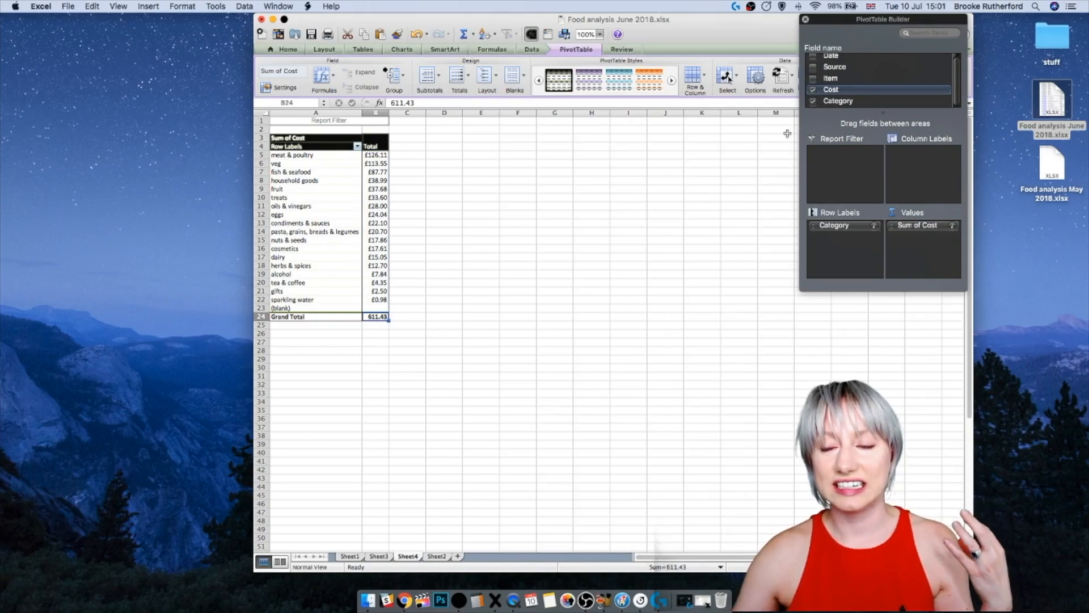
pyautogui.doubleClick(1038, 193)
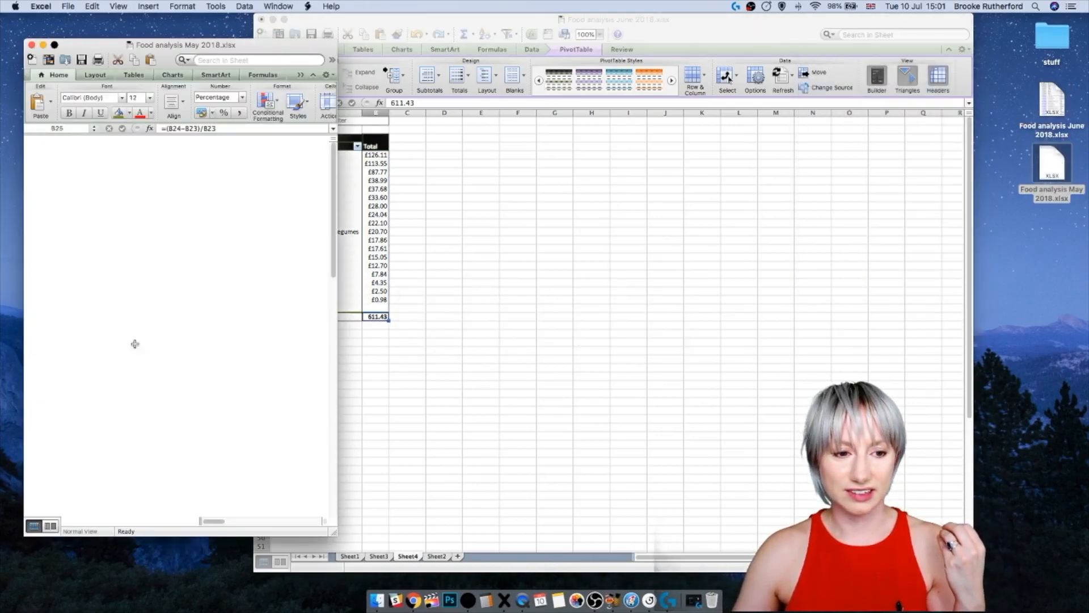
pyautogui.click(208, 454)
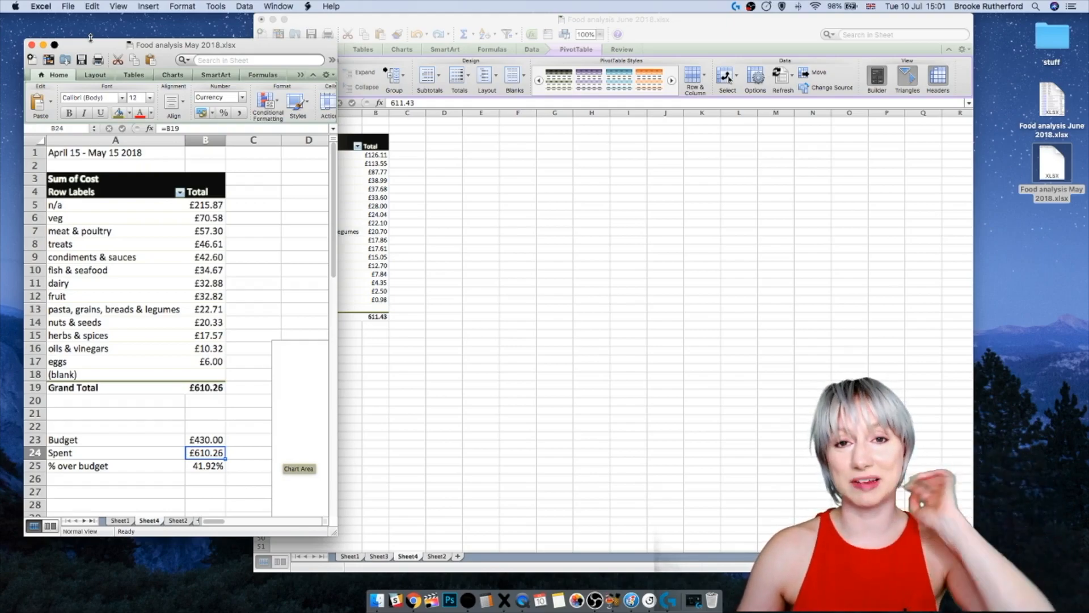
pyautogui.click(44, 45)
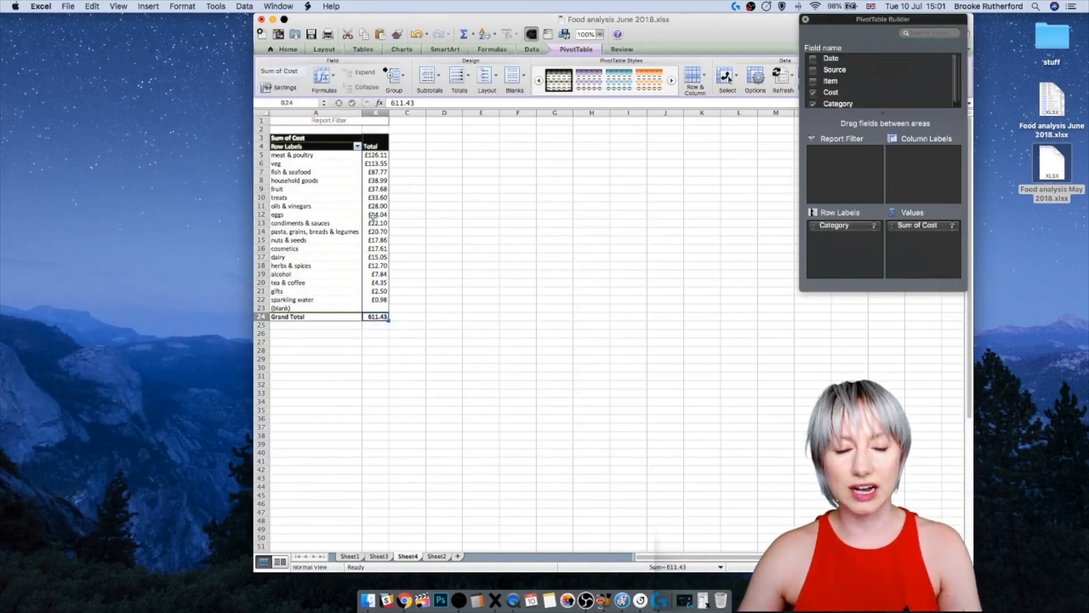
# Step: Enter an equals sign in cell B27 below the grand total and set the sheet zoom to 200%
pyautogui.click(379, 343)
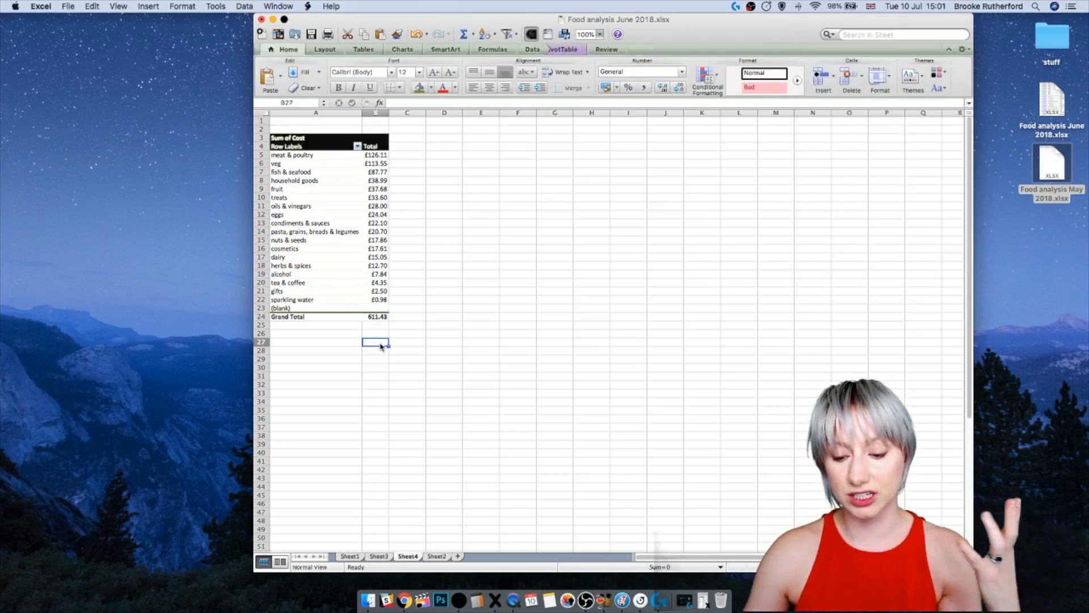
pyautogui.write('=')
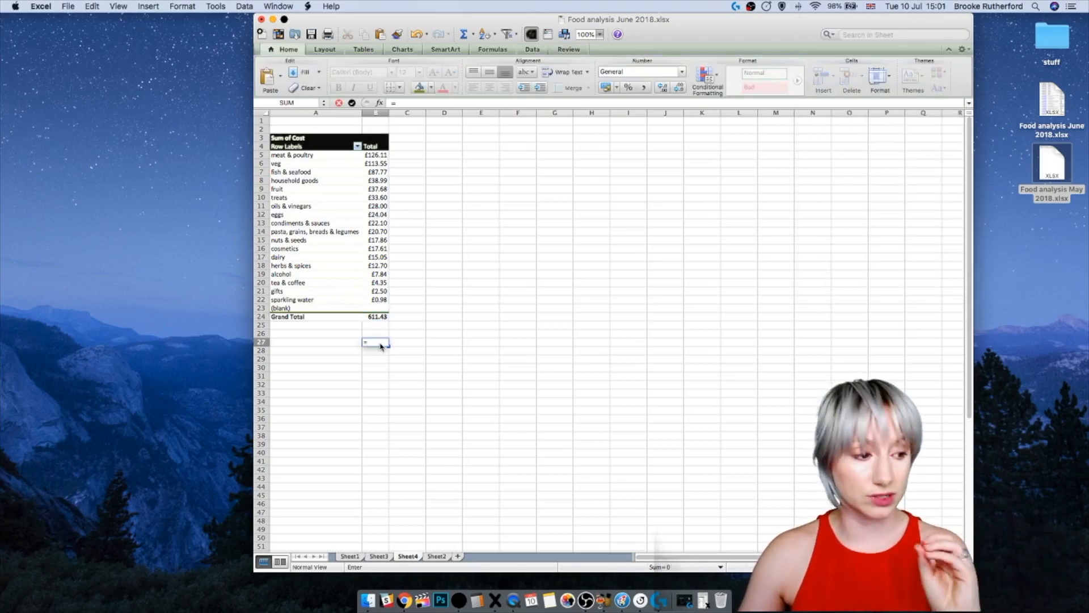
pyautogui.moveTo(559, 22); pyautogui.dragTo(457, 21)
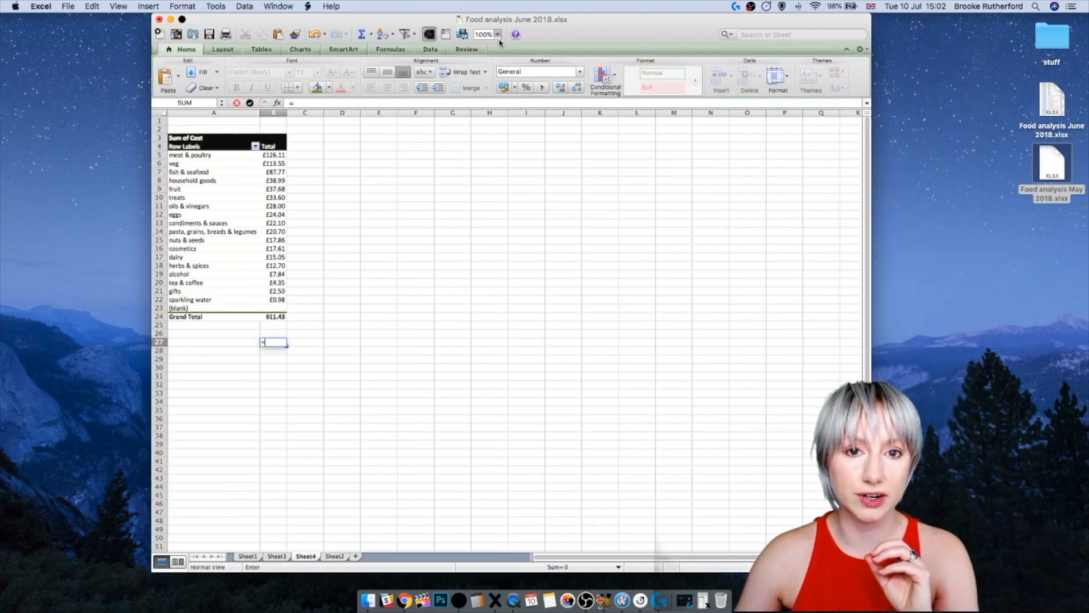
pyautogui.click(498, 36)
pyautogui.click(498, 56)
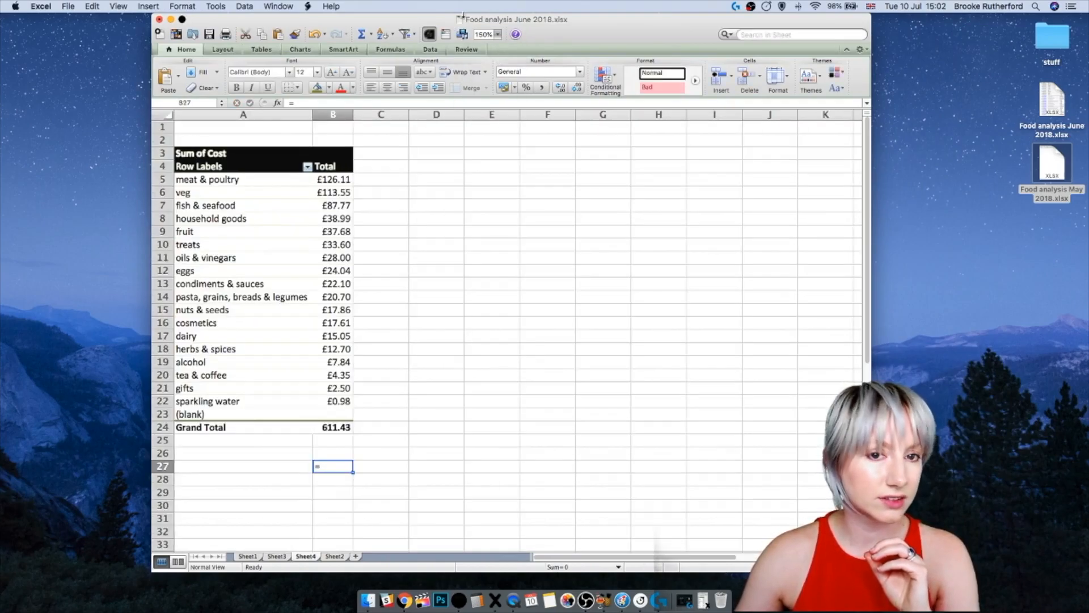
pyautogui.click(498, 35)
pyautogui.click(498, 49)
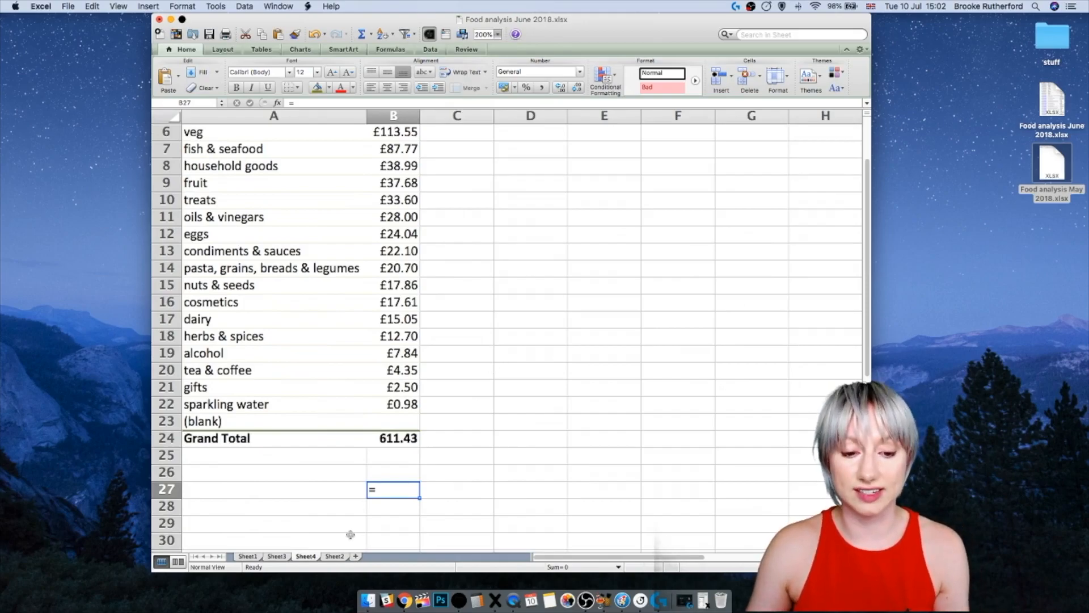
# Step: Enter the formula =B24-B8-B16-B21-B19 in B27 to subtract household goods, cosmetics, gifts and alcohol from the grand total
pyautogui.press('Return')
pyautogui.click(391, 490)
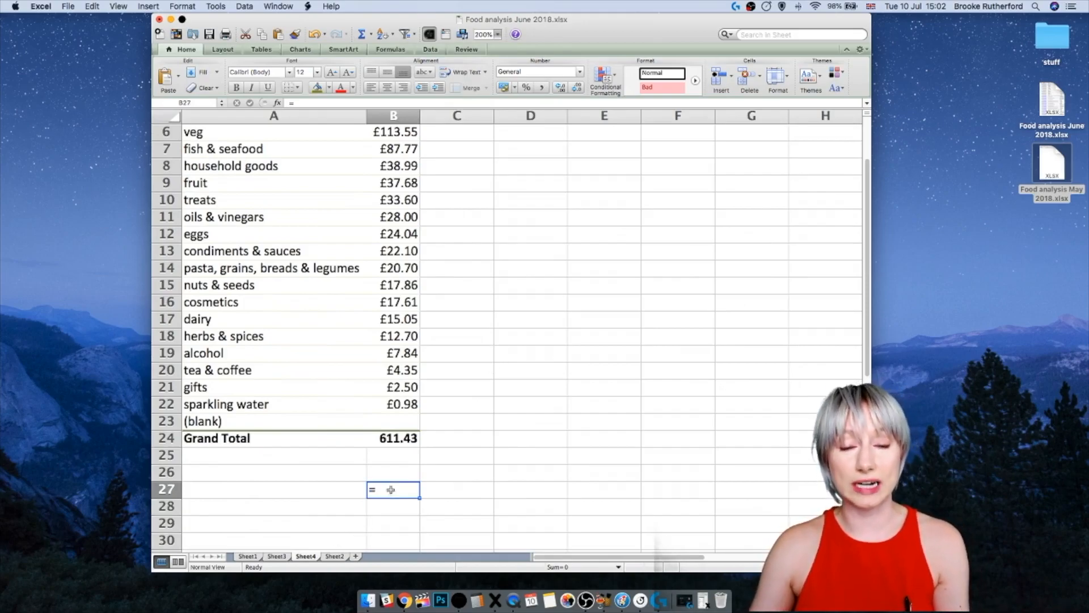
pyautogui.write('=')
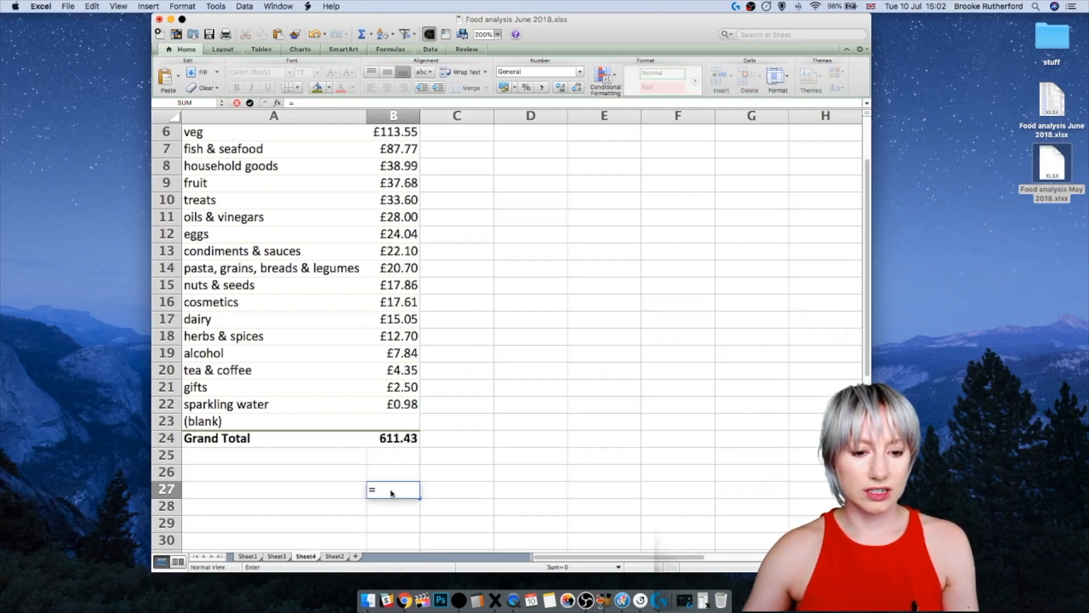
pyautogui.click(402, 440)
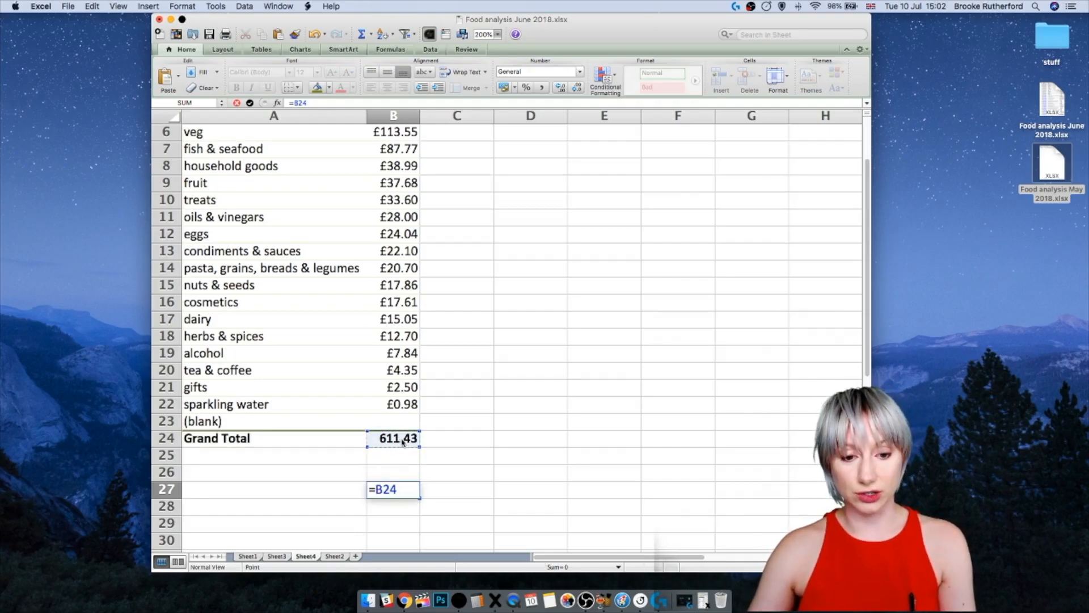
pyautogui.write('-')
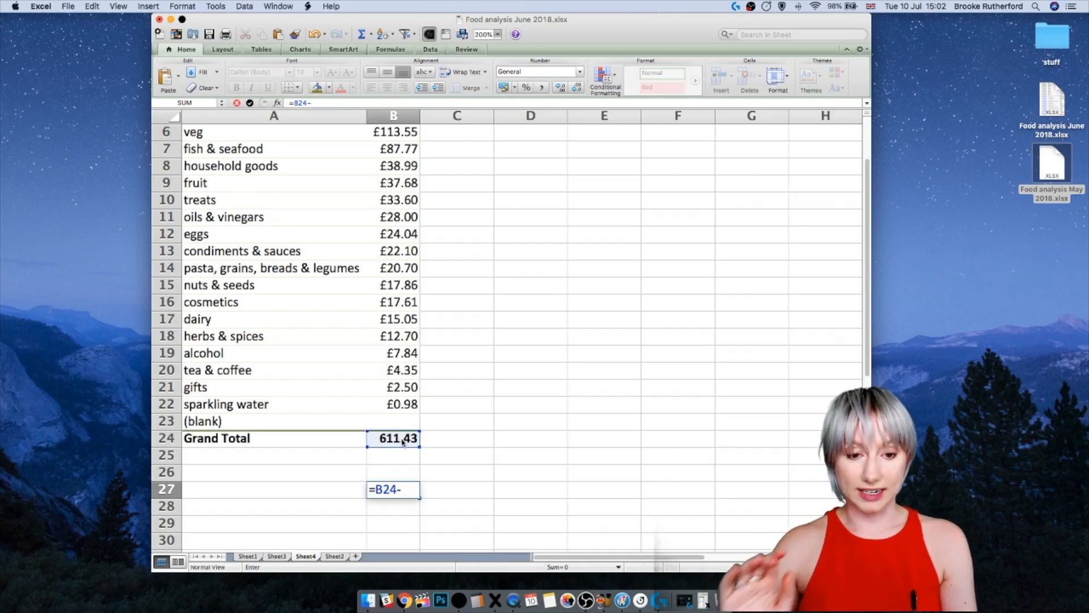
pyautogui.scroll(2, 403, 343)
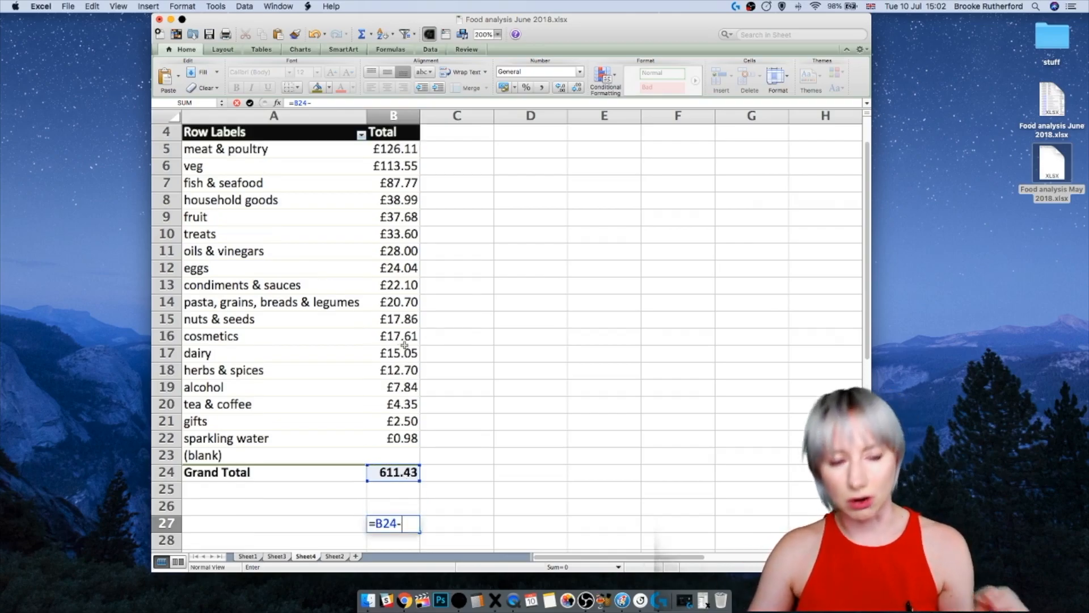
pyautogui.click(399, 202)
pyautogui.write('-')
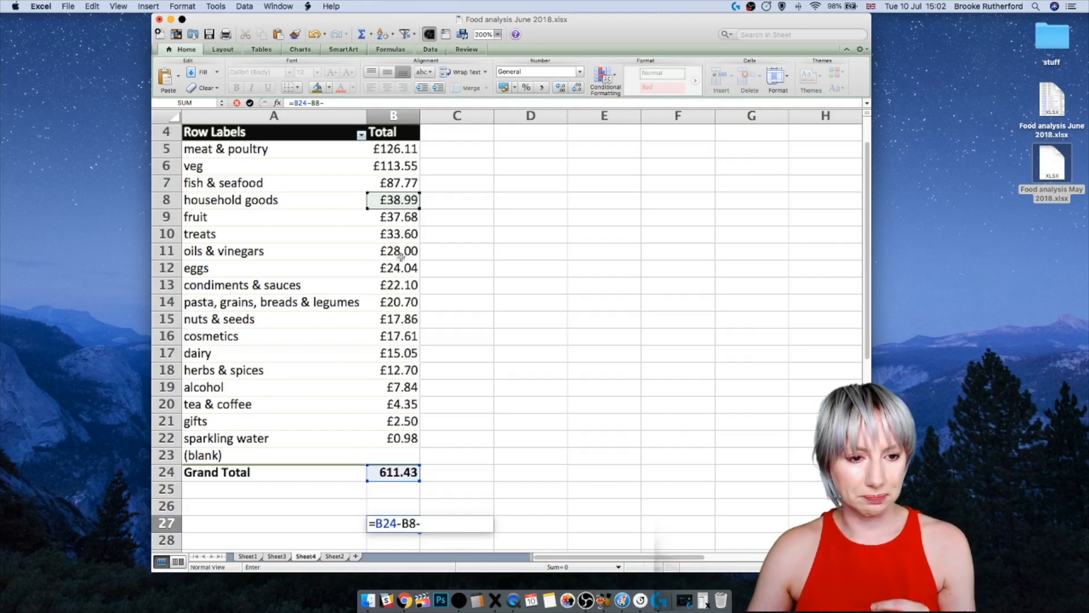
pyautogui.click(405, 337)
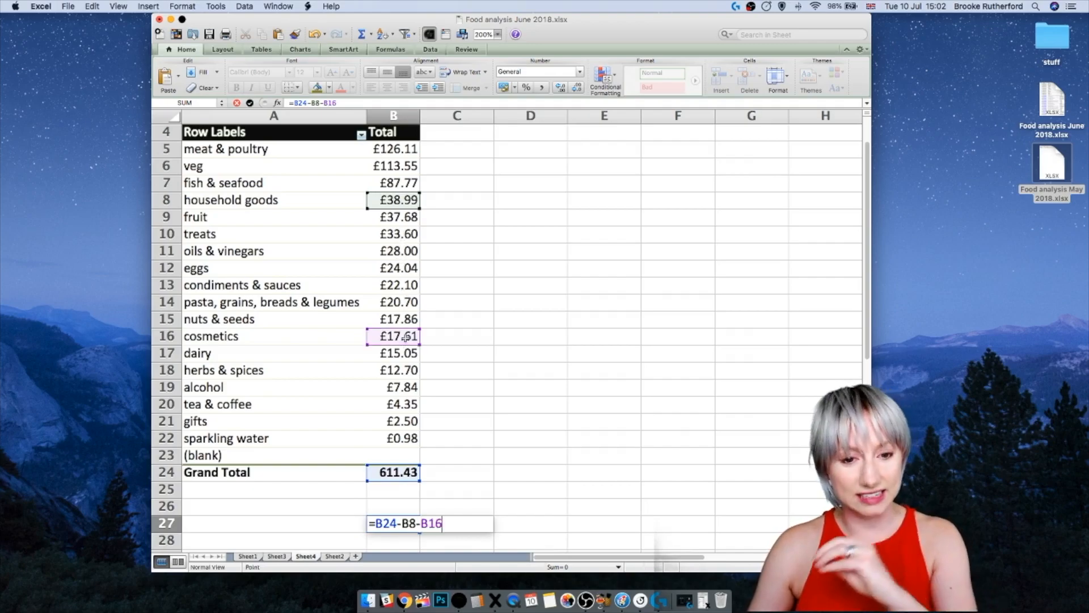
pyautogui.write('-')
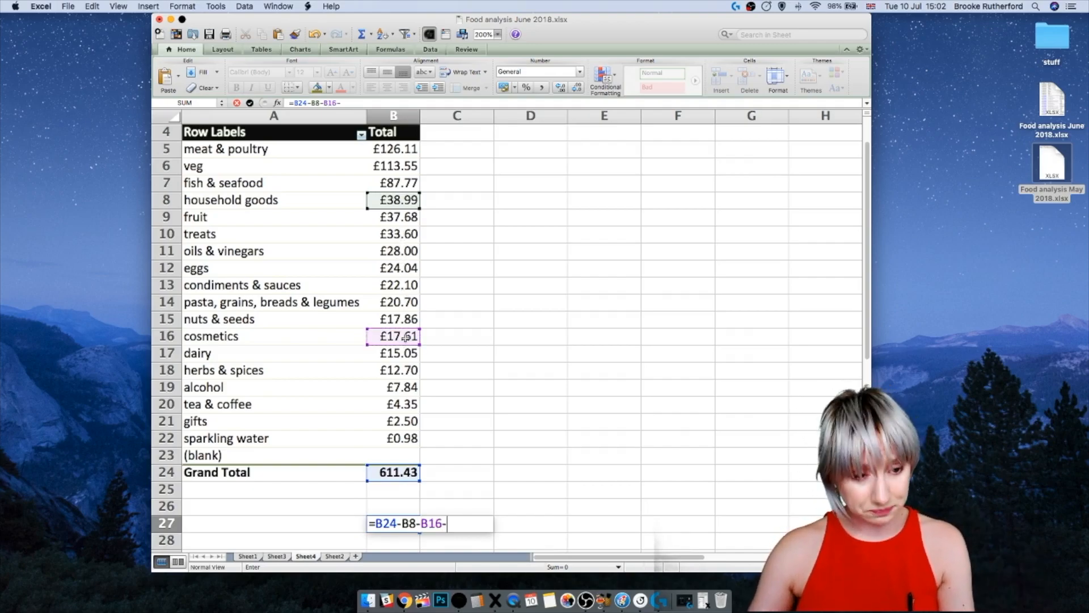
pyautogui.click(413, 422)
pyautogui.write('-')
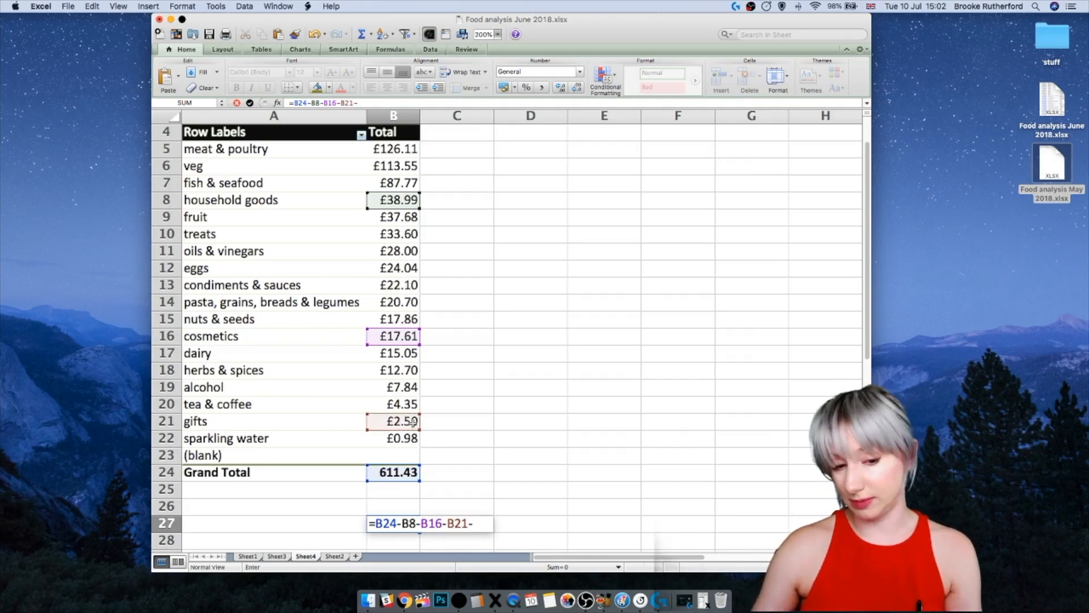
pyautogui.click(411, 389)
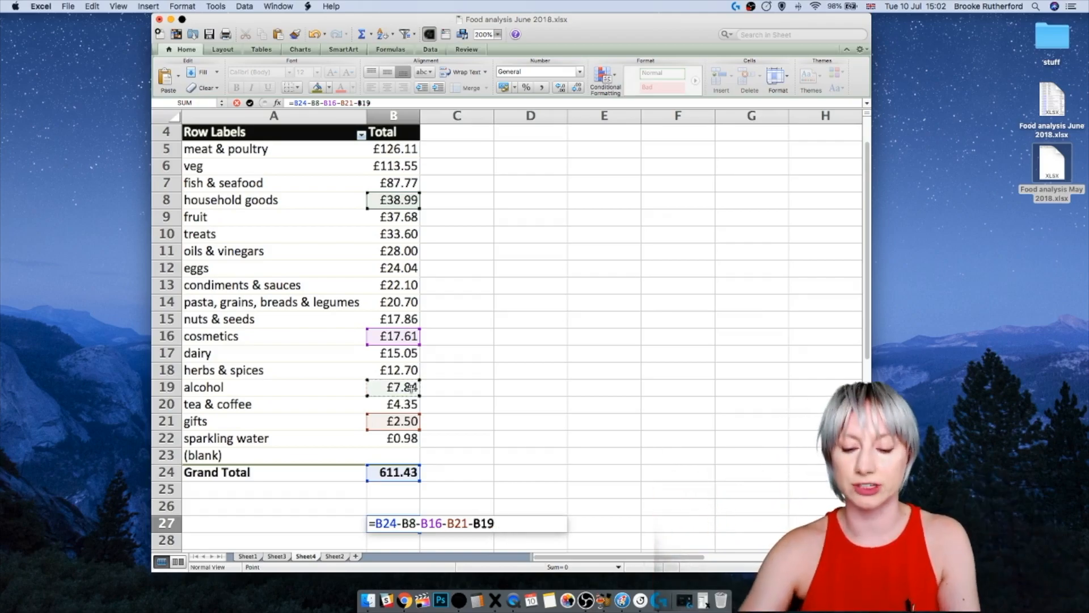
pyautogui.press('Return')
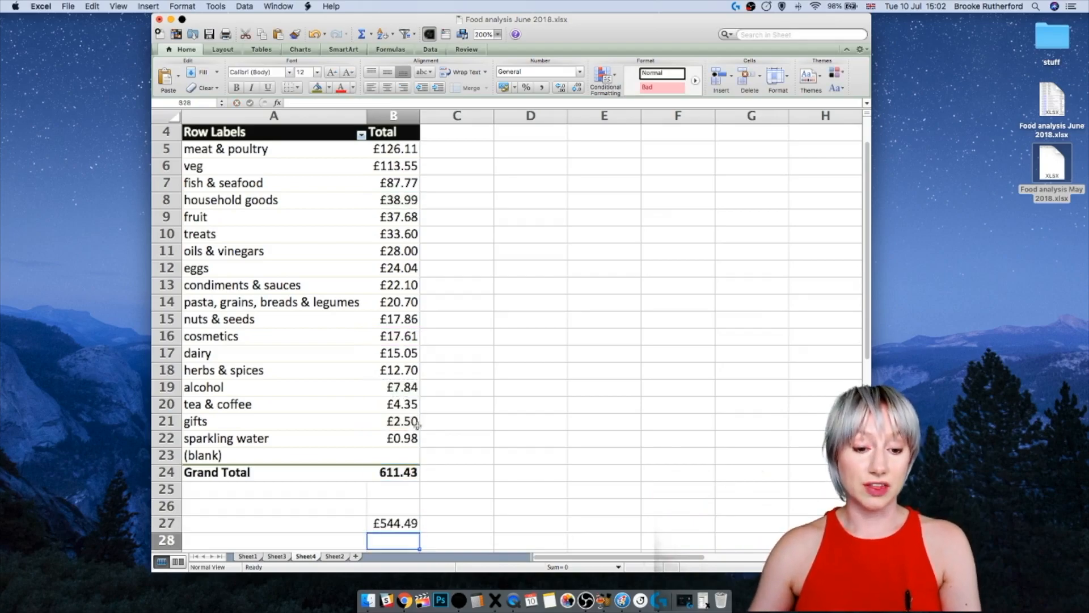
# Step: Label the non-food-adjusted total by entering "Total amount spent on food" in cell A27
pyautogui.scroll(-2, 417, 419)
pyautogui.click(336, 491)
pyautogui.write('Toto')
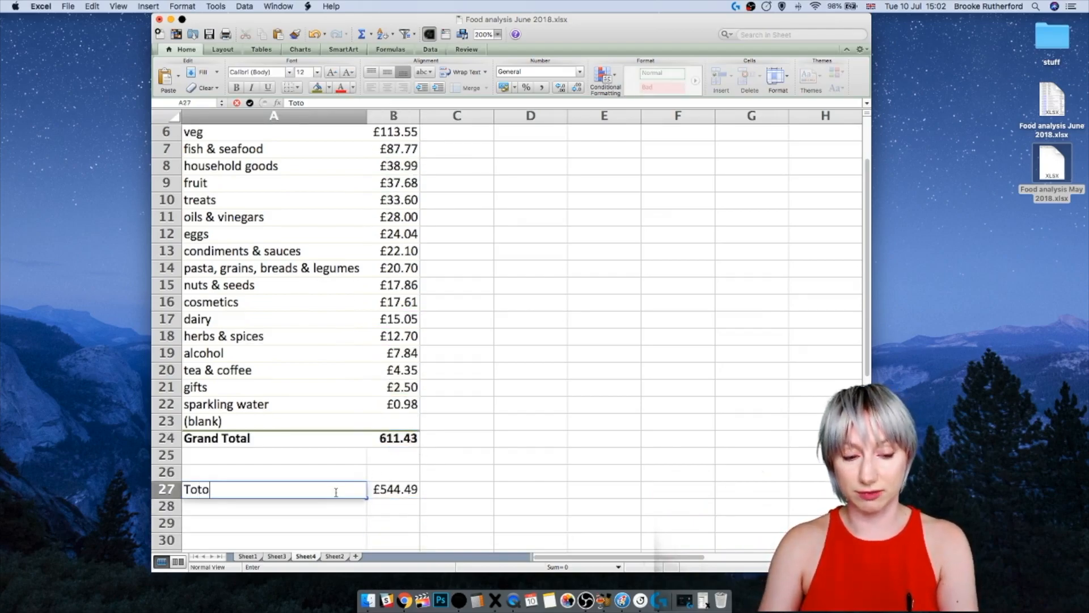
pyautogui.write('al amoint')
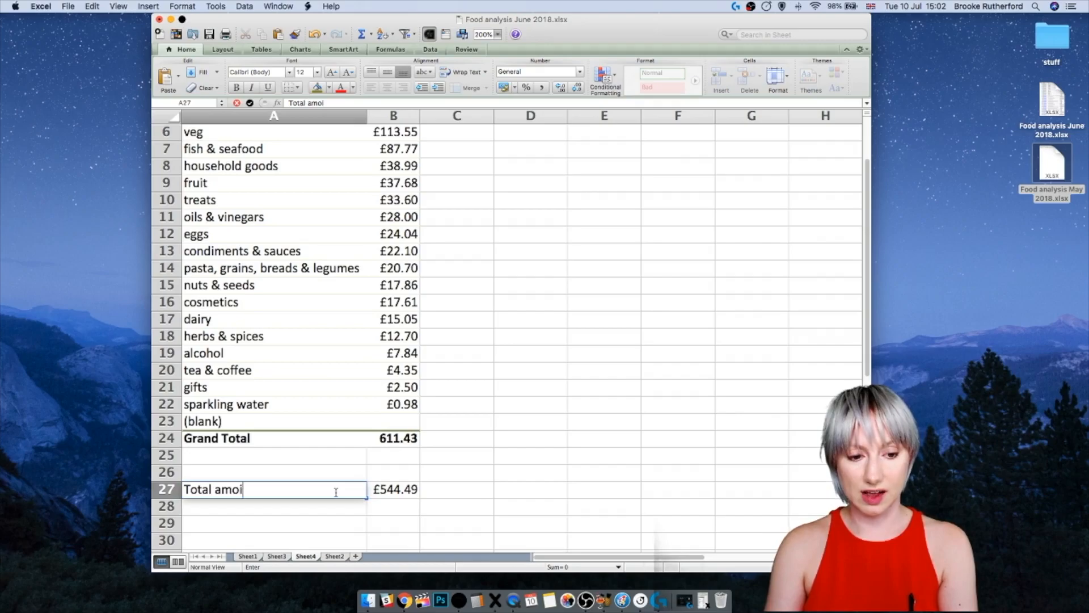
pyautogui.press('BackSpace')
pyautogui.press('BackSpace')
pyautogui.write('unt')
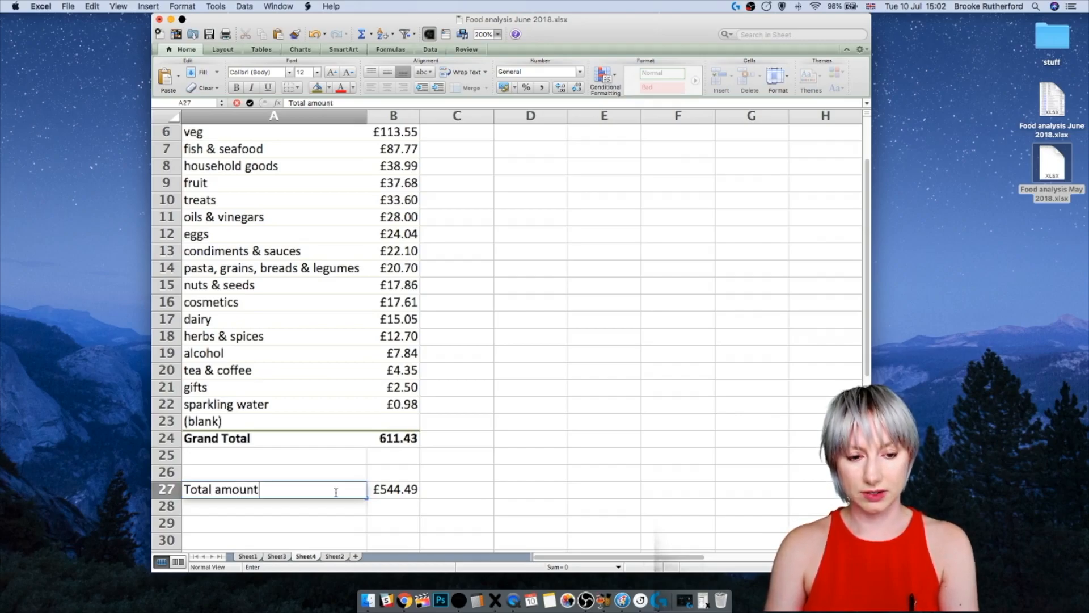
pyautogui.write(' spent on foo')
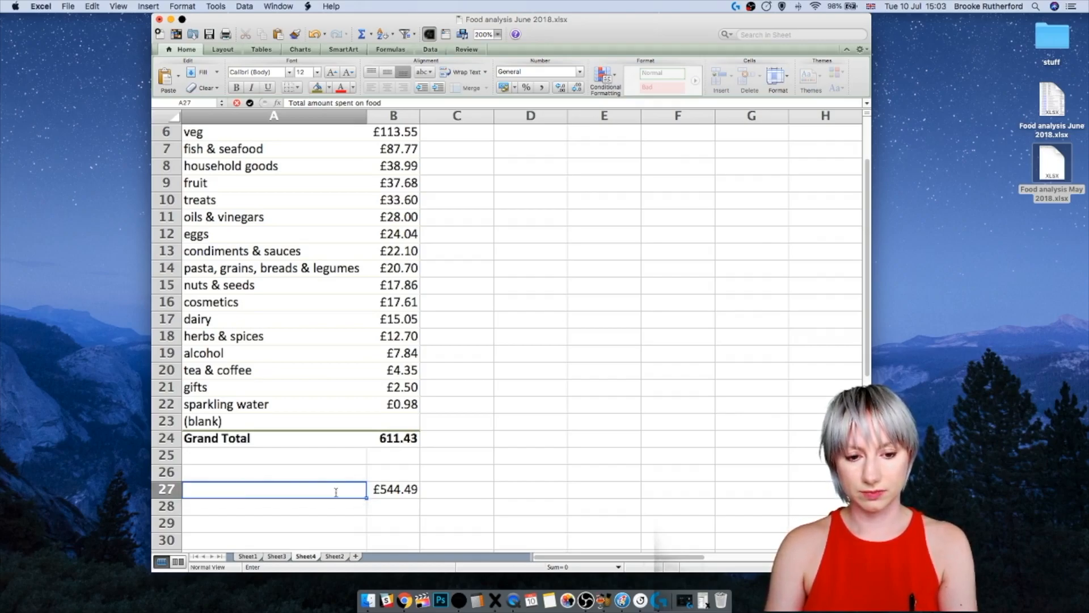
pyautogui.write('d')
pyautogui.press('Tab')
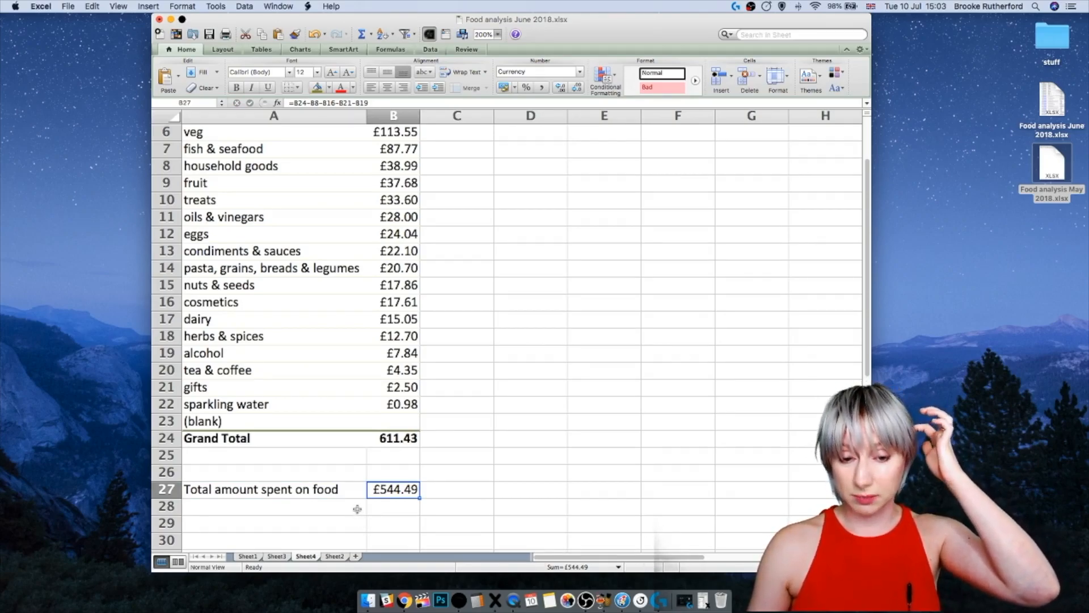
# Step: Add a "Desired budget" label in A28 with the value =430 in B28
pyautogui.click(357, 509)
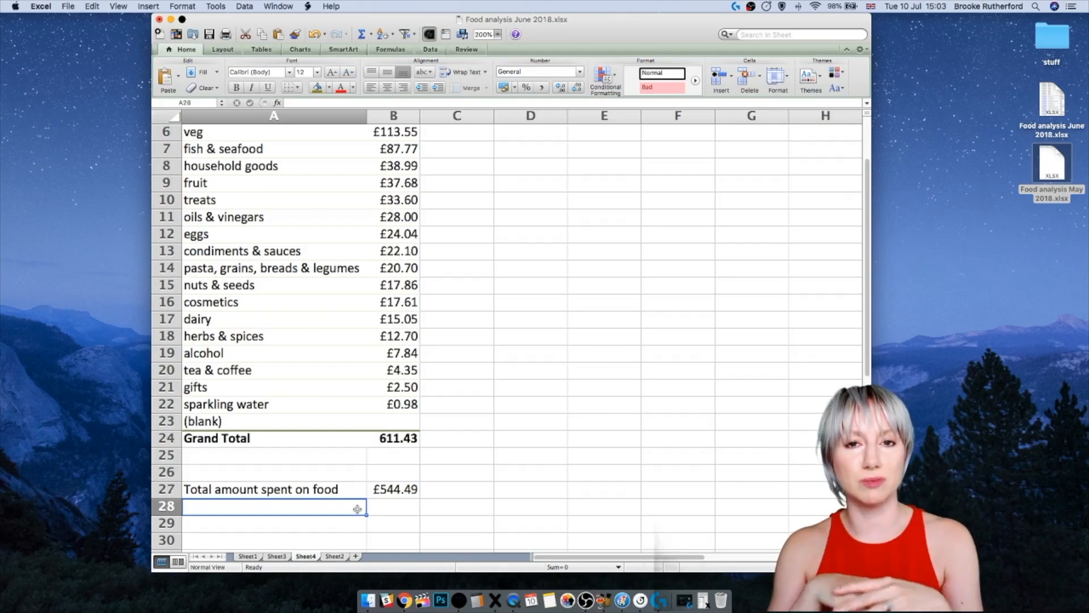
pyautogui.write('D')
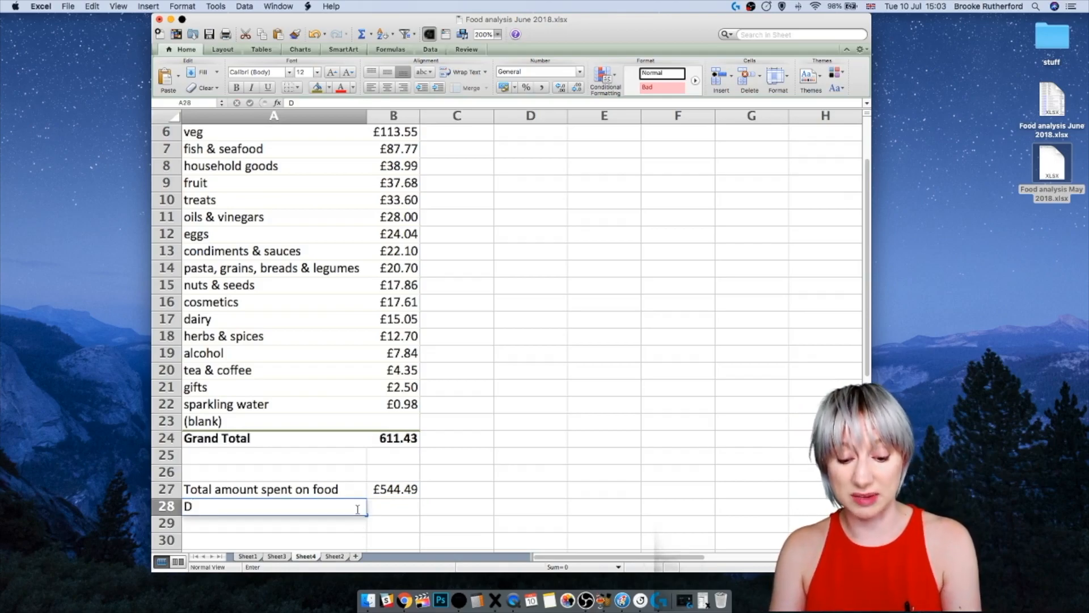
pyautogui.write('esired budget')
pyautogui.press('Tab')
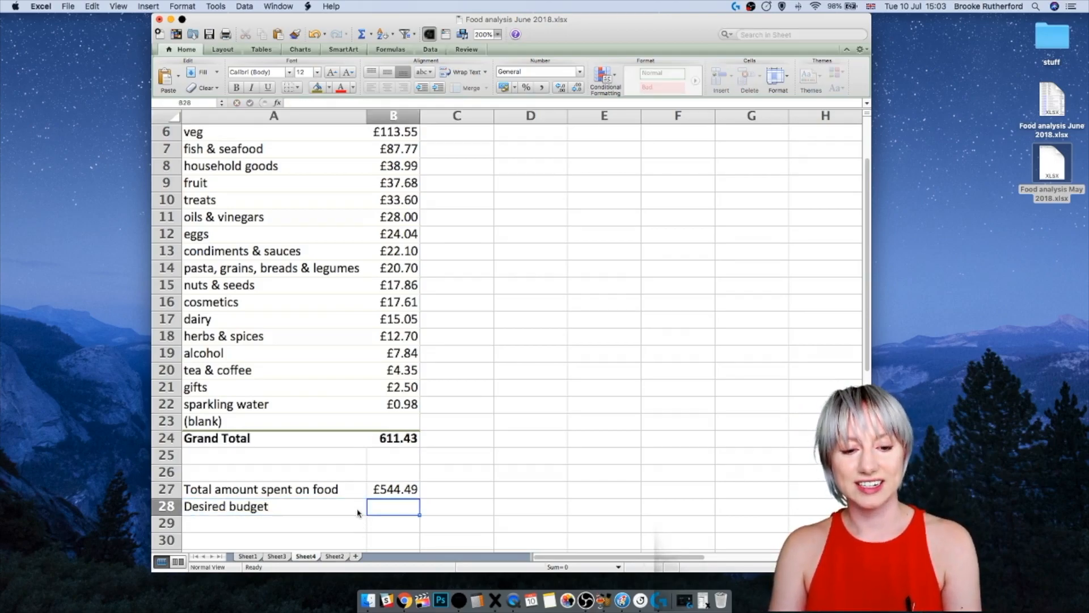
pyautogui.write('=430')
pyautogui.press('Return')
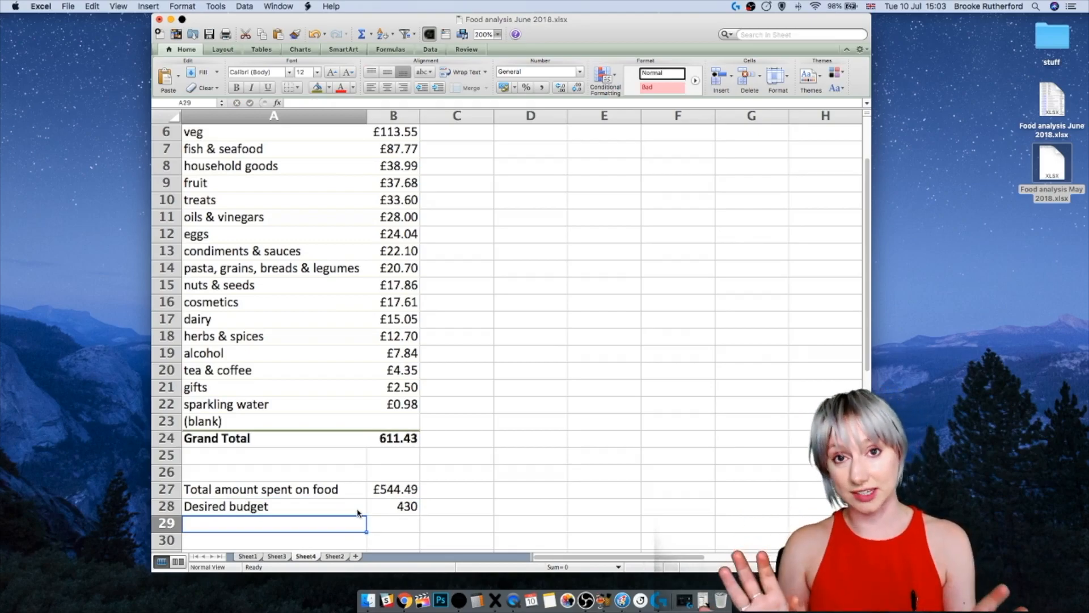
# Step: Enter the formula =(B27-B28)/B28 in B30 to calculate the overspend relative to the desired budget
pyautogui.press('Down')
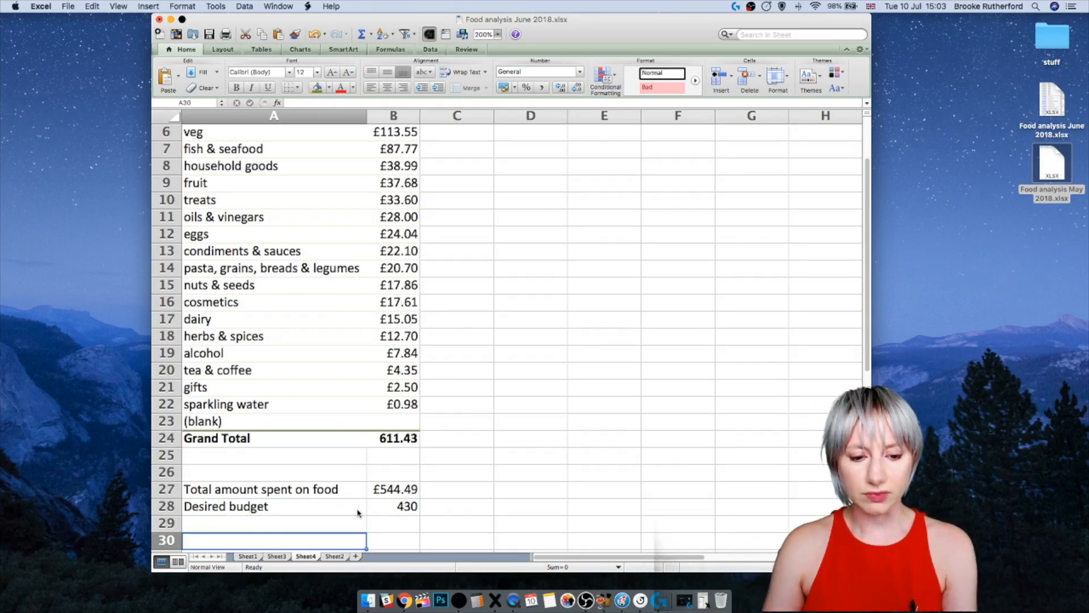
pyautogui.press('Right')
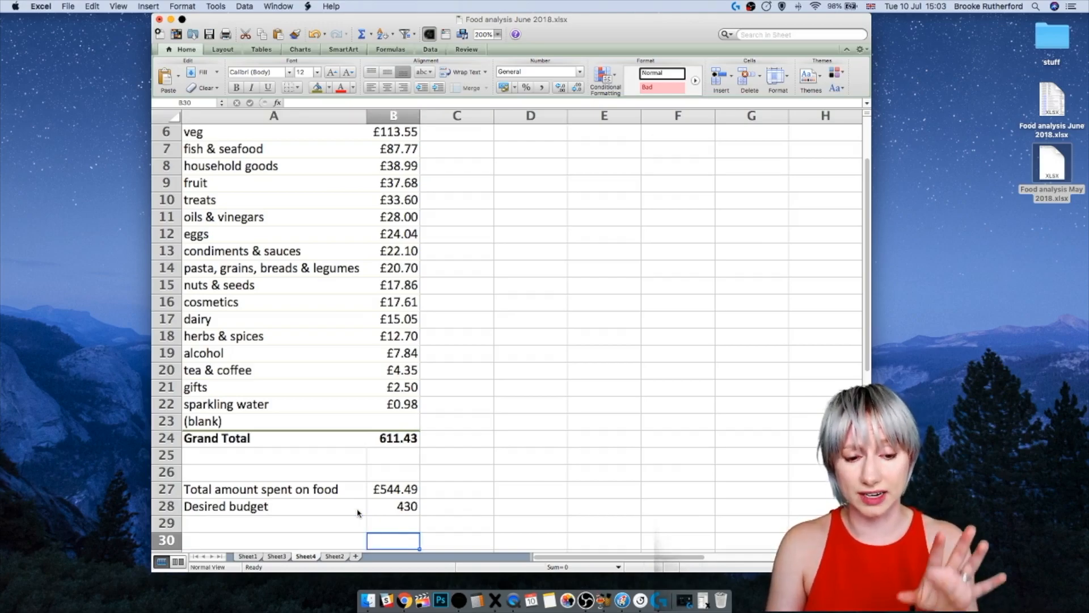
pyautogui.scroll(-4, 358, 512)
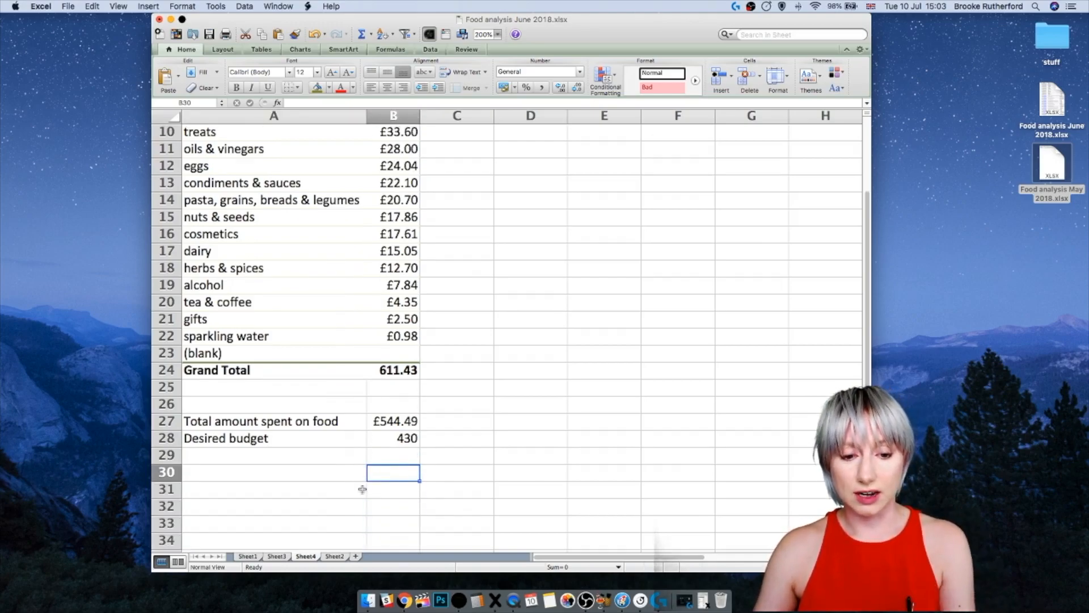
pyautogui.write('=')
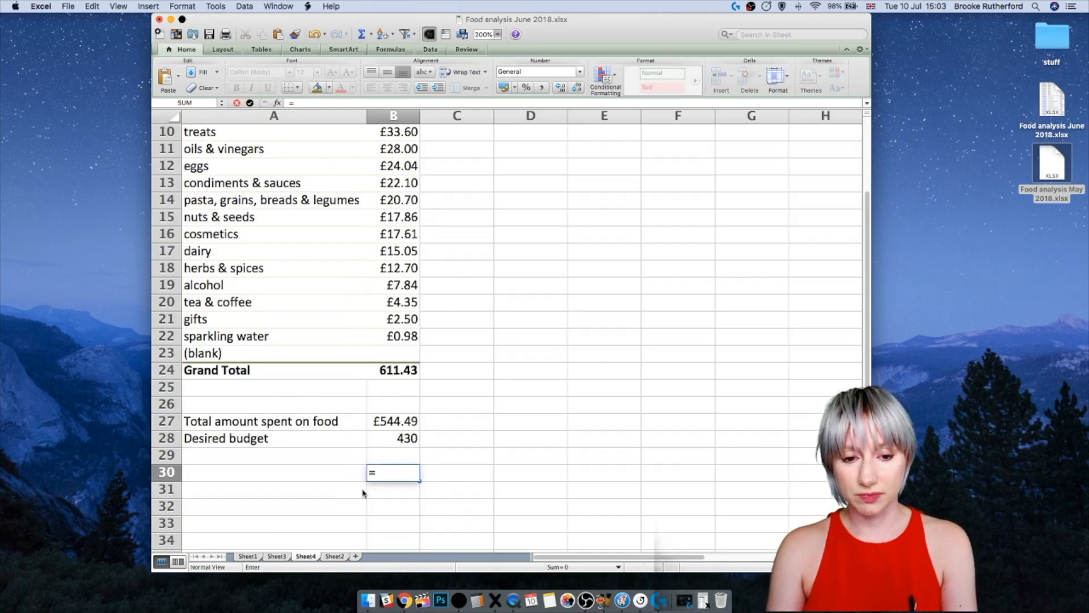
pyautogui.write('(')
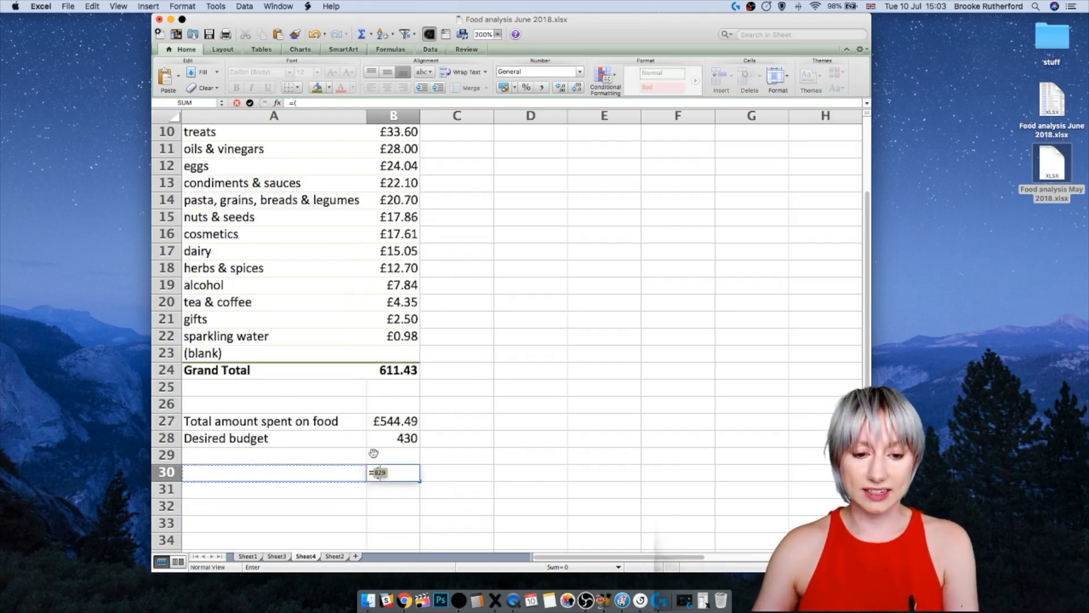
pyautogui.click(386, 421)
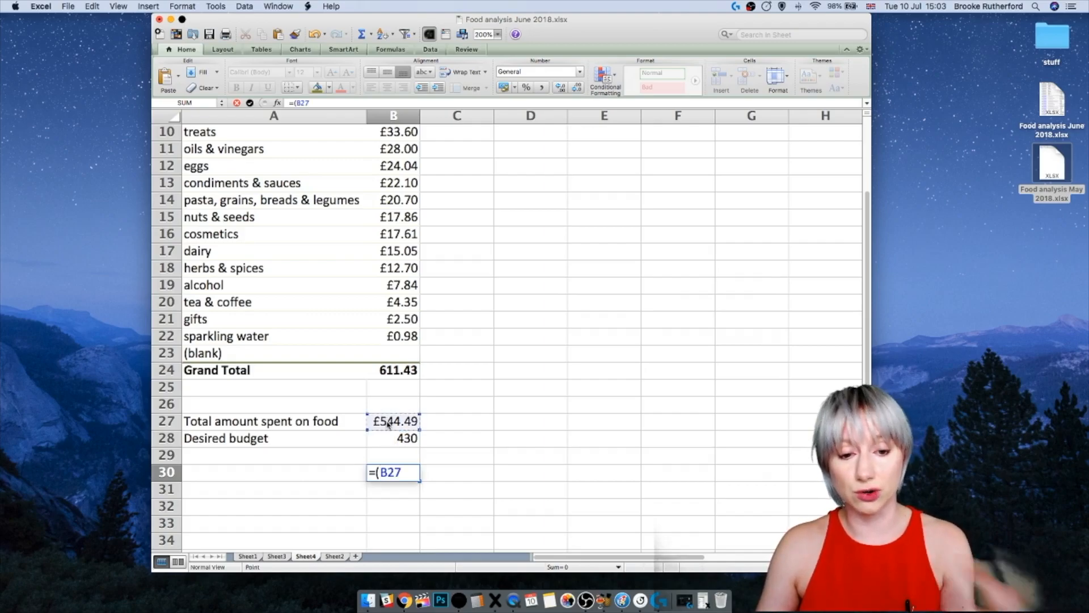
pyautogui.write('-')
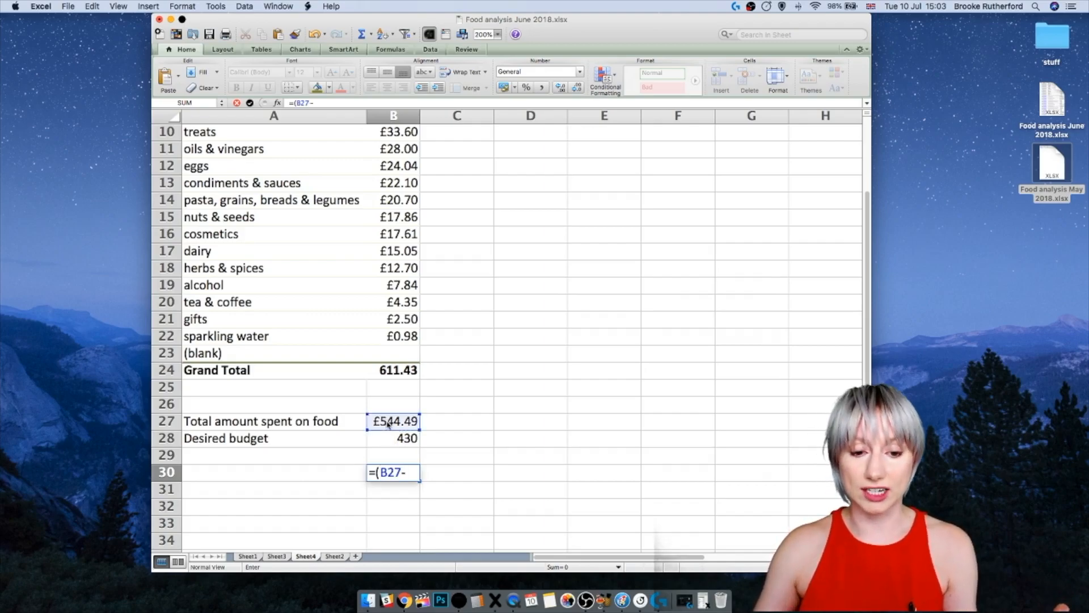
pyautogui.click(398, 437)
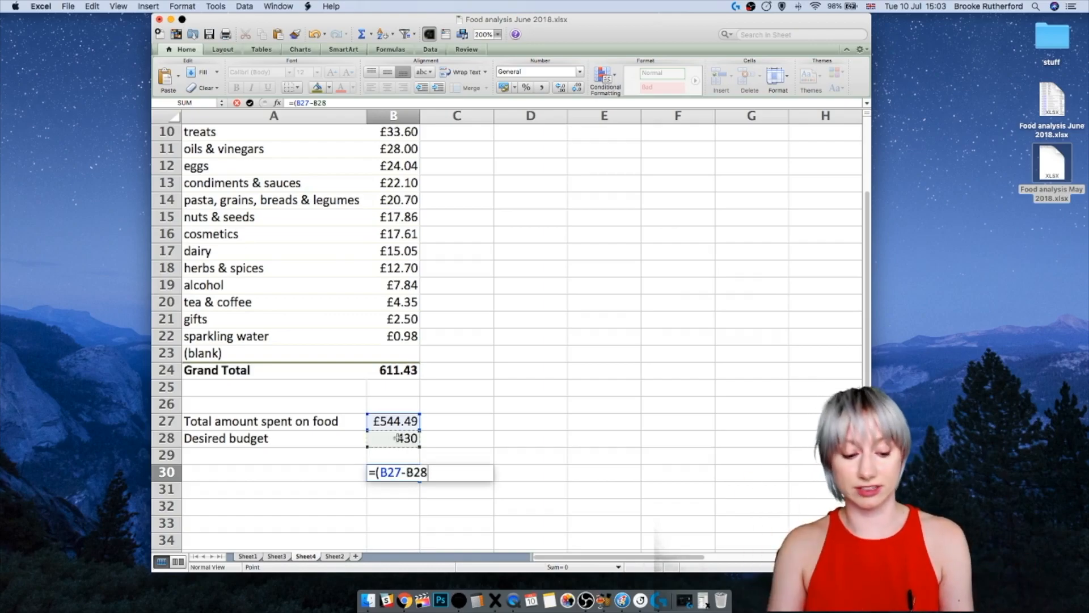
pyautogui.write(')')
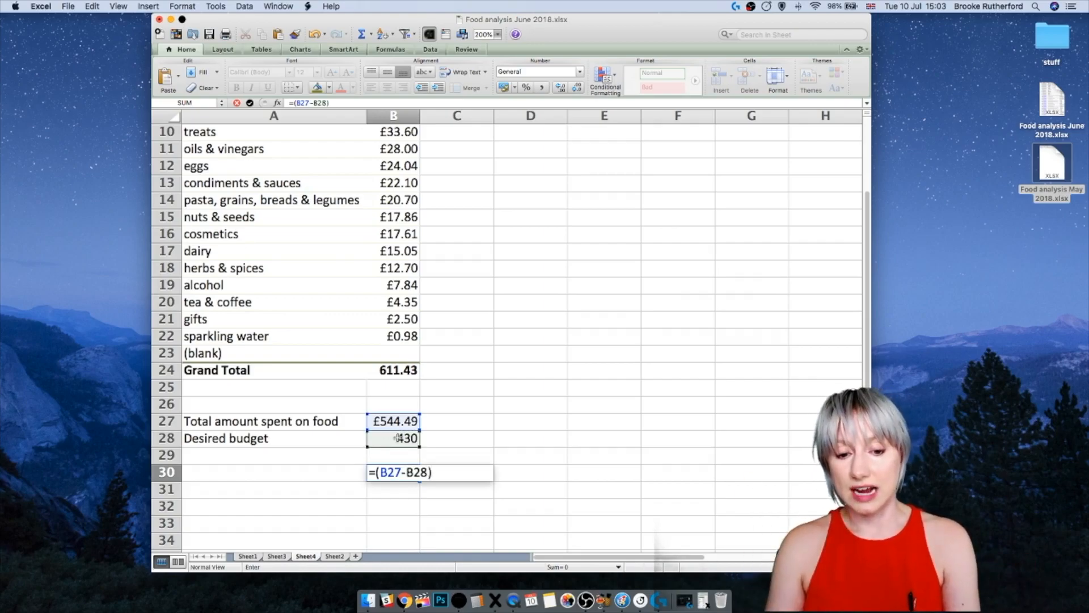
pyautogui.write('/')
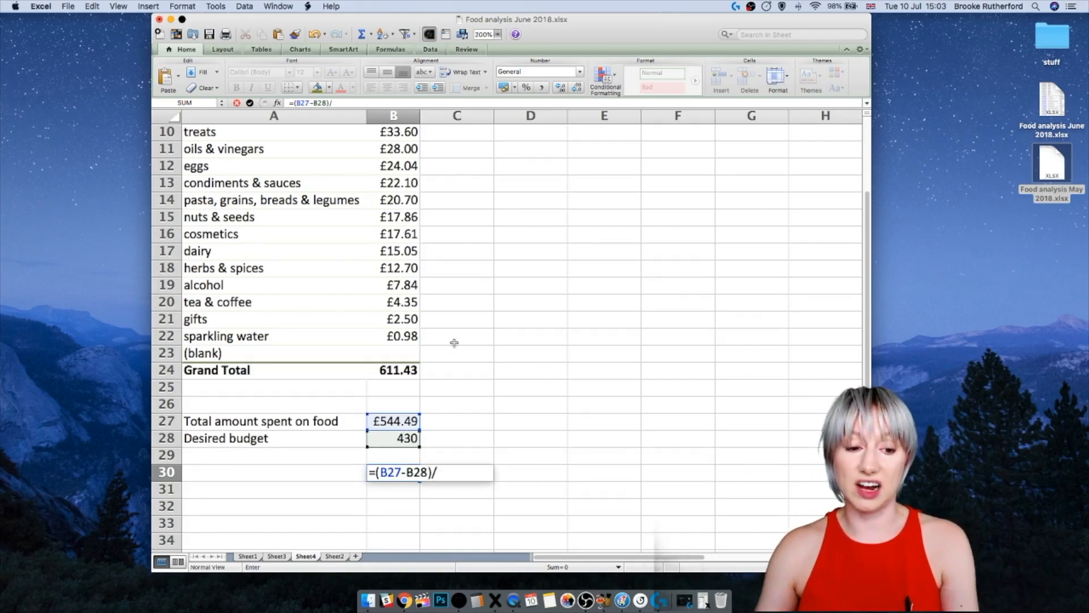
pyautogui.click(397, 437)
pyautogui.press('Return')
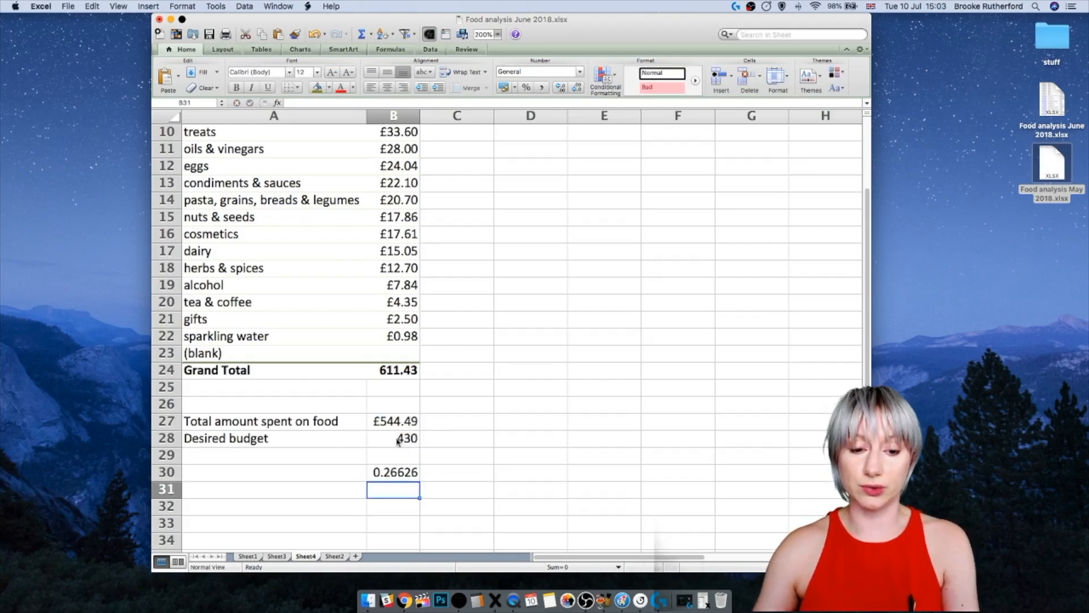
# Step: Format cell B30 as Percentage with 2 decimal places
pyautogui.click(396, 473)
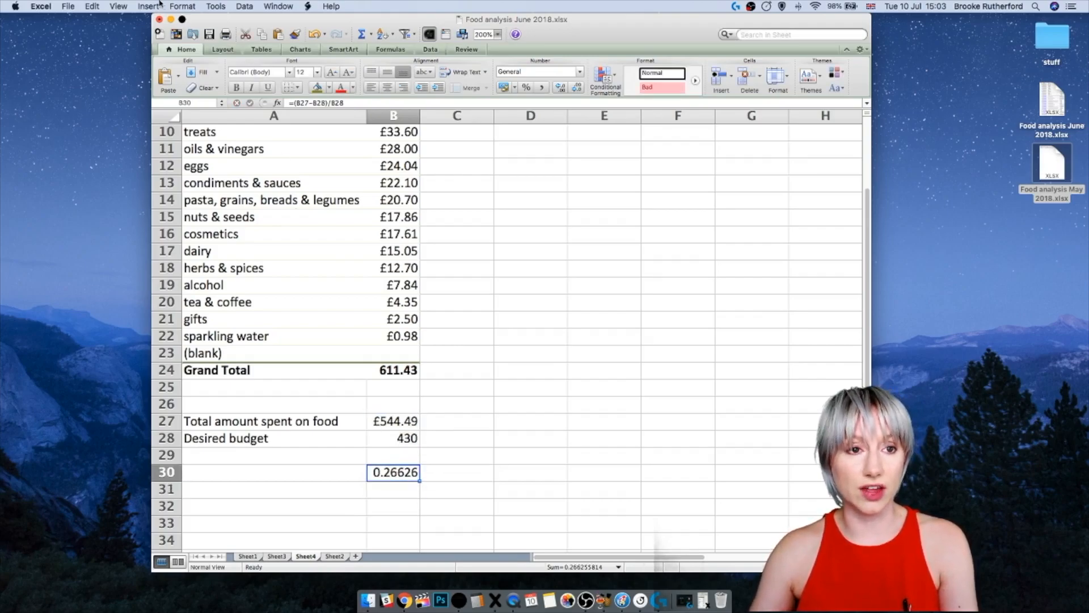
pyautogui.click(181, 6)
pyautogui.click(195, 22)
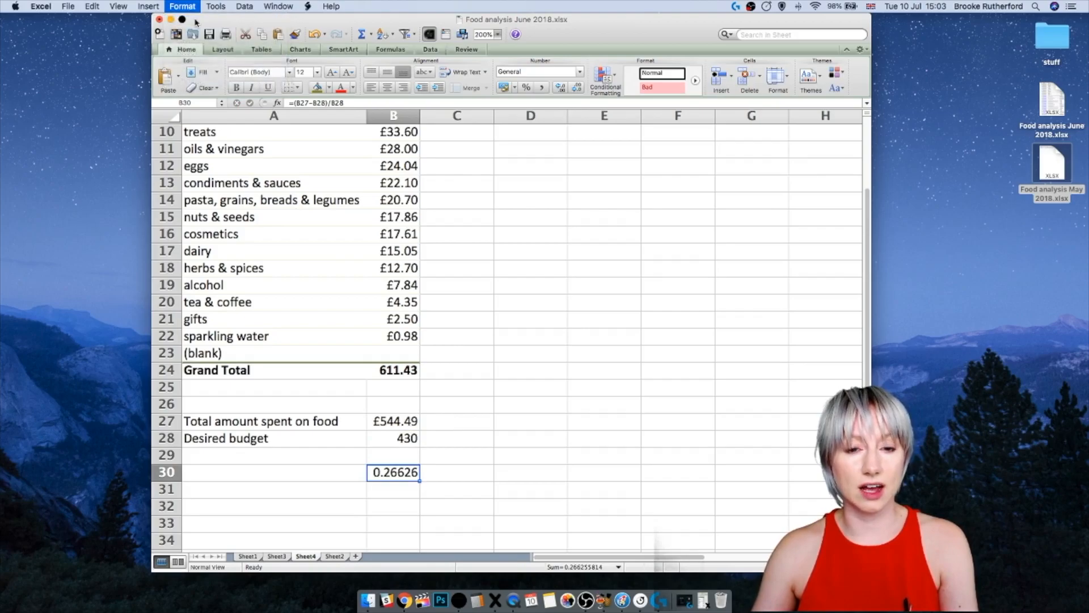
pyautogui.click(738, 192)
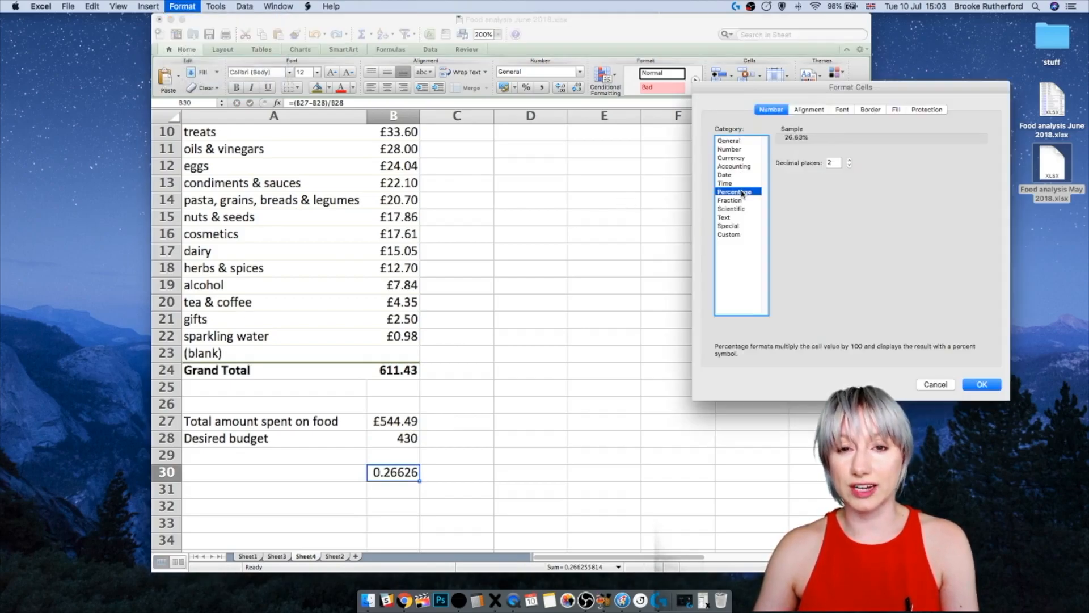
pyautogui.click(998, 386)
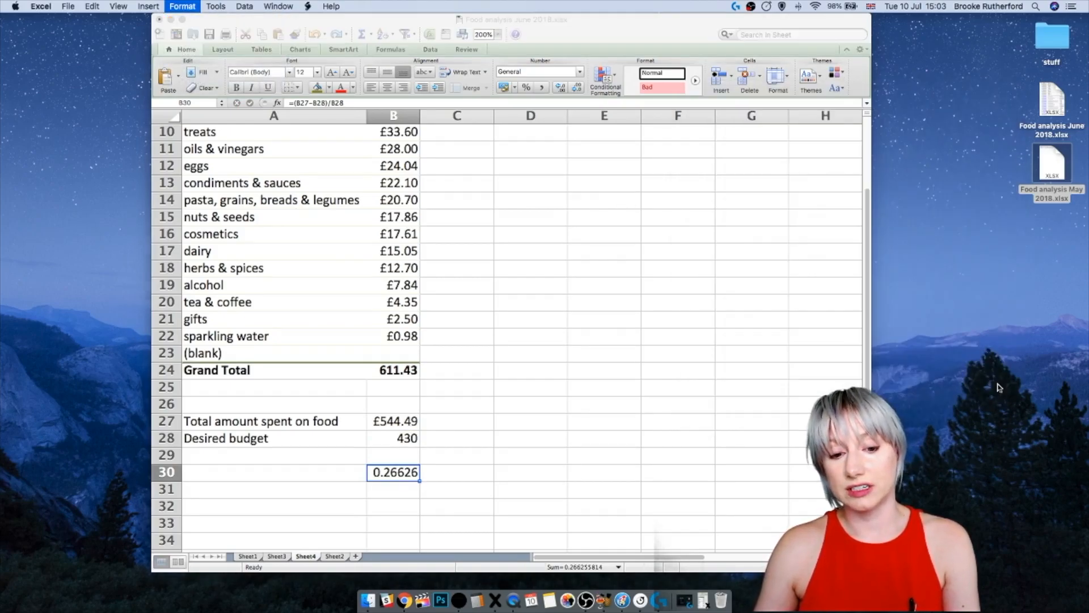
# Step: Label the overspend percentage by entering "Over budget by:" in cell A30
pyautogui.click(315, 472)
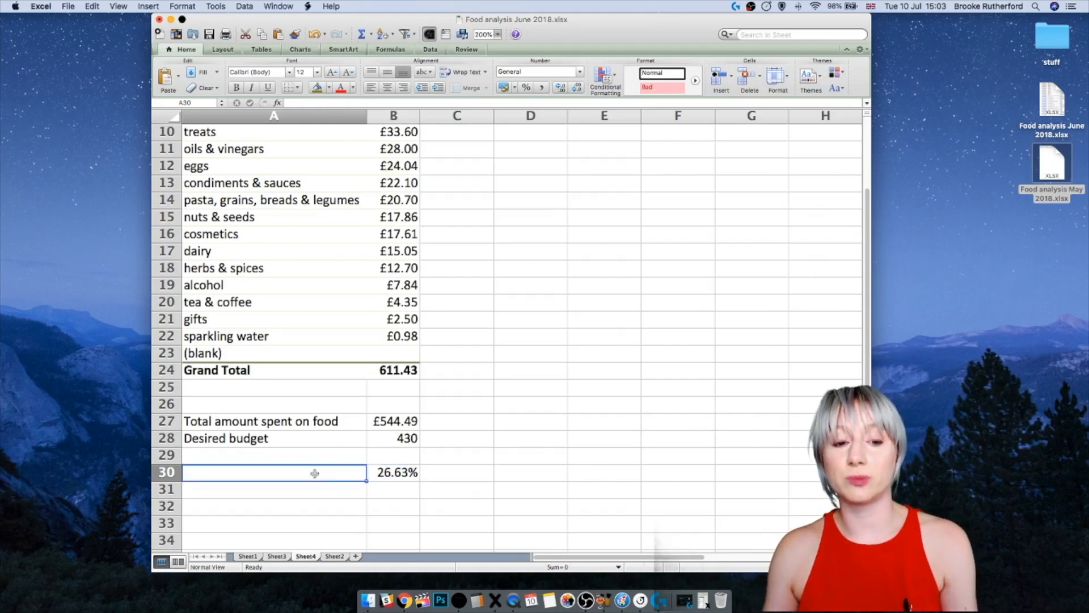
pyautogui.write('Over budget by:')
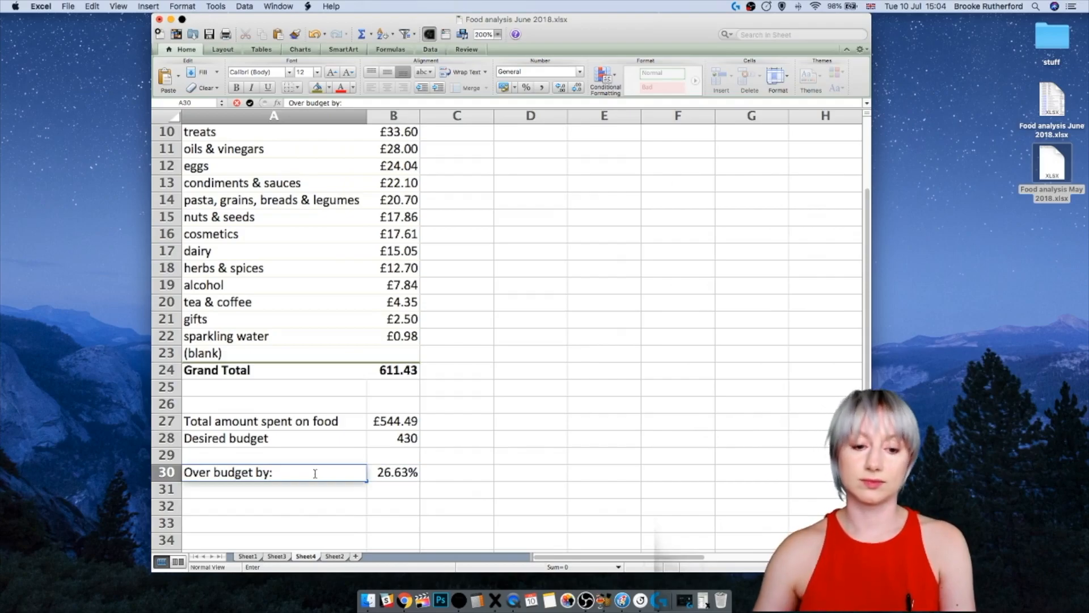
pyautogui.click(324, 492)
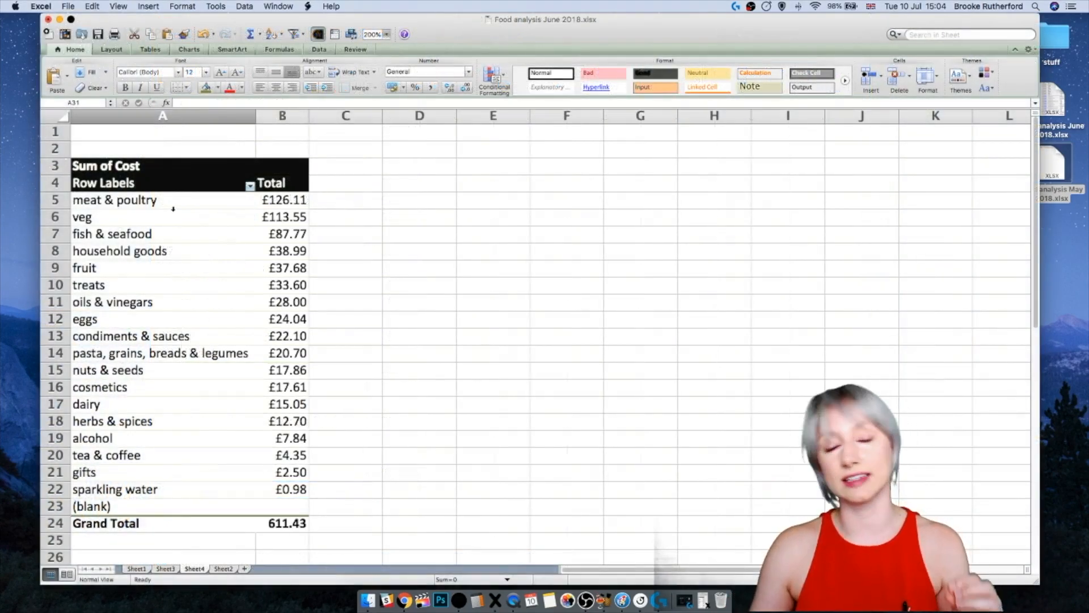
# Step: Insert a pie chart of the category totals in A5:B22 and apply chart Layout 1 to it
pyautogui.moveTo(165, 203); pyautogui.dragTo(266, 488)
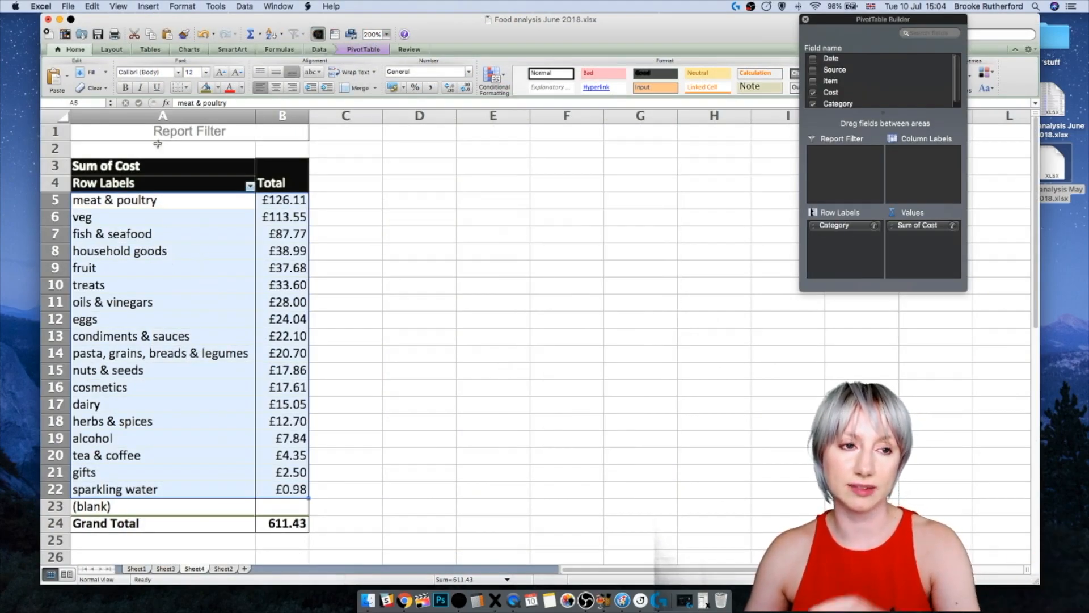
pyautogui.click(190, 50)
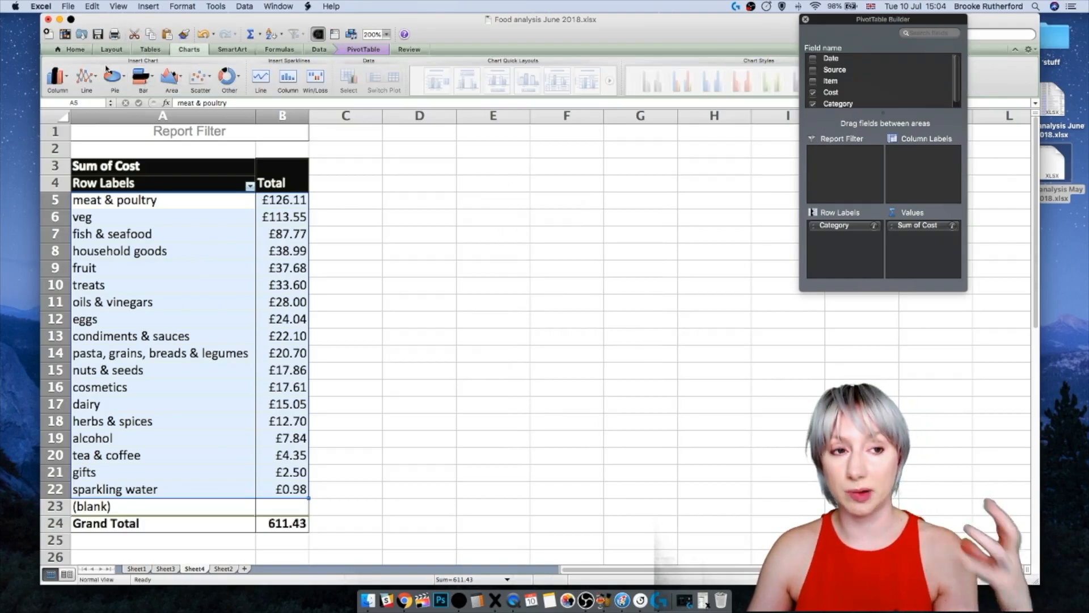
pyautogui.click(107, 68)
pyautogui.click(74, 138)
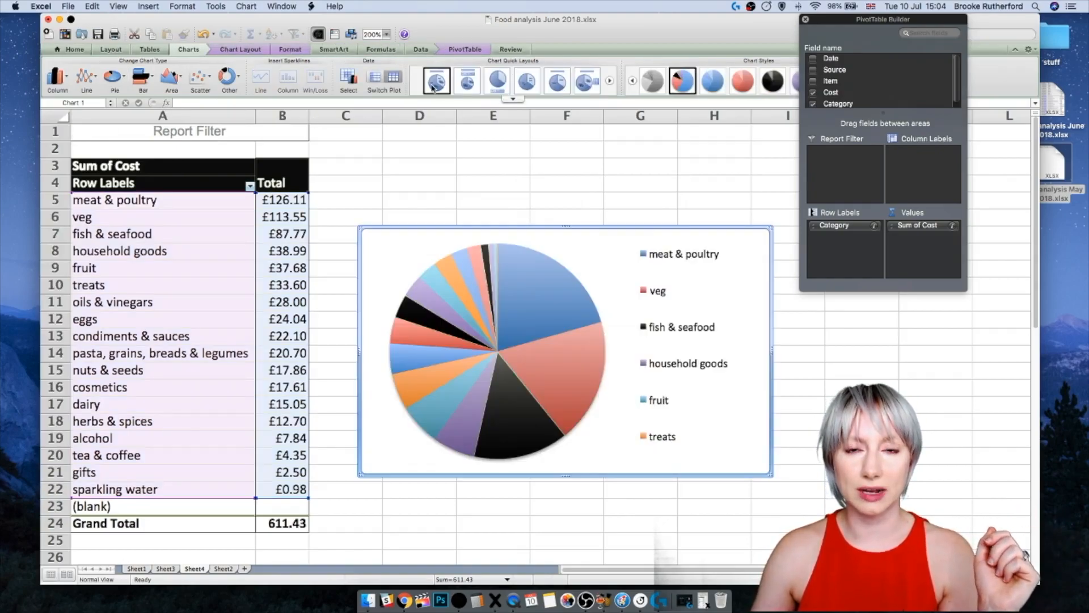
pyautogui.click(435, 83)
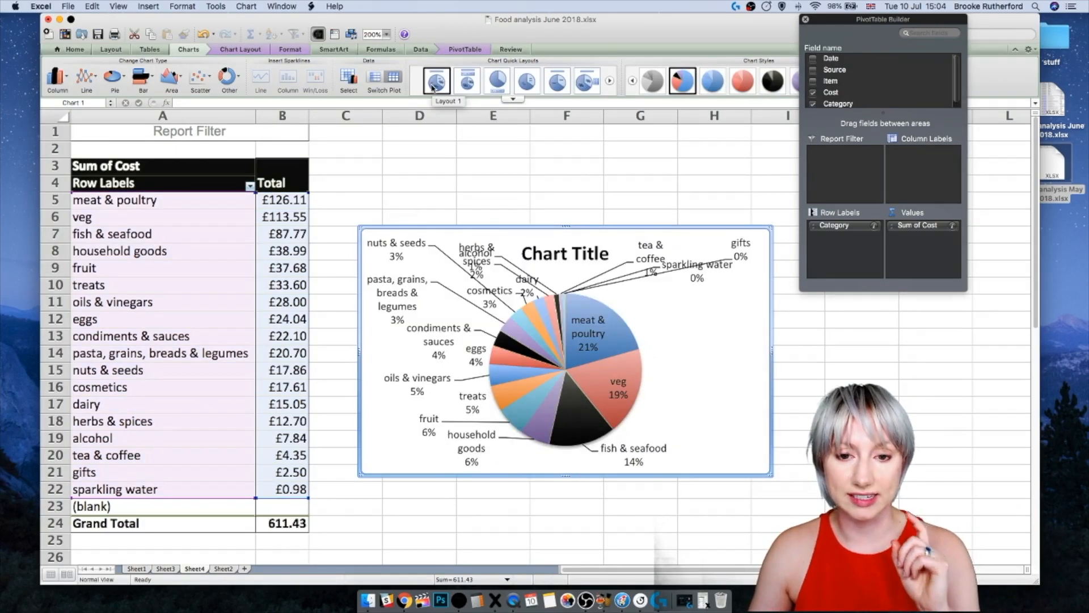
# Step: Close the PivotTable Builder, then move the pie chart up beside the PivotTable and enlarge it to span about C2 to K25
pyautogui.click(806, 20)
pyautogui.moveTo(687, 232); pyautogui.dragTo(675, 150)
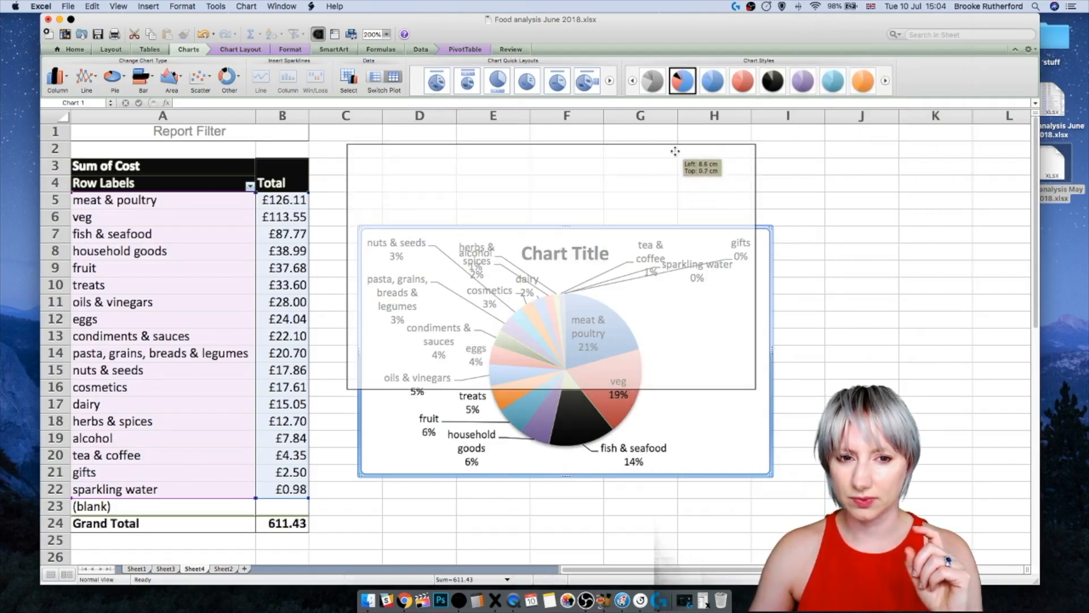
pyautogui.moveTo(759, 391); pyautogui.dragTo(975, 549)
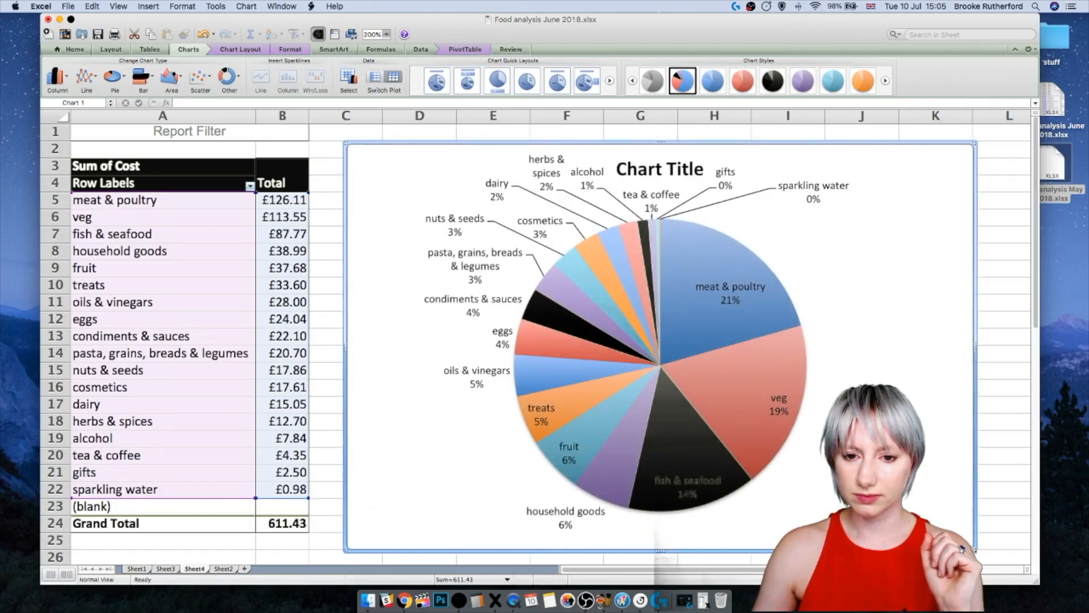